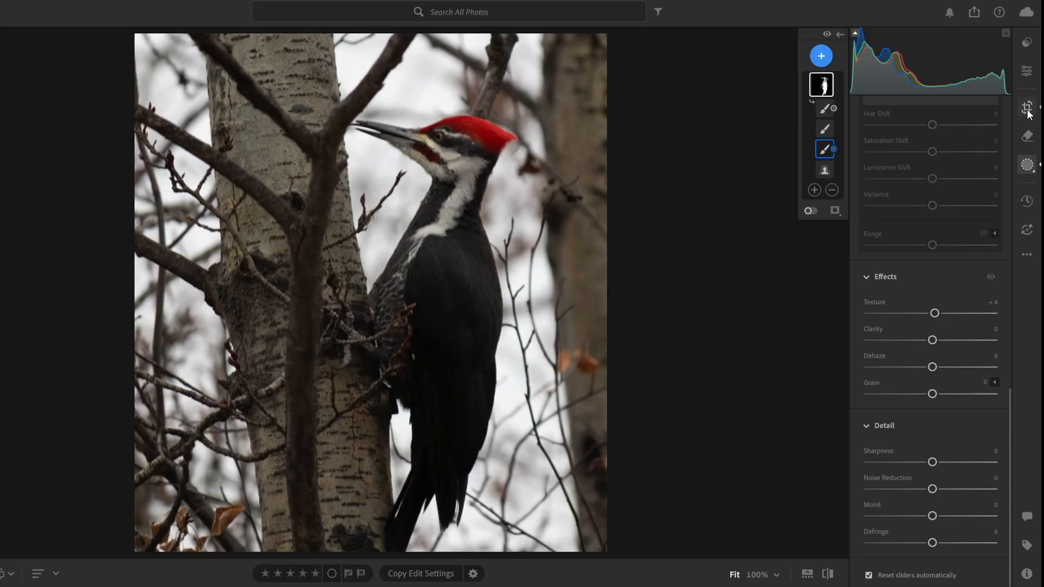
- Check the woodpecker photo's crop, then inspect Mask 1's components and select the subtracting brush that covers the area around the bird
{"action": "left_click", "coordinate": [1028, 111]}
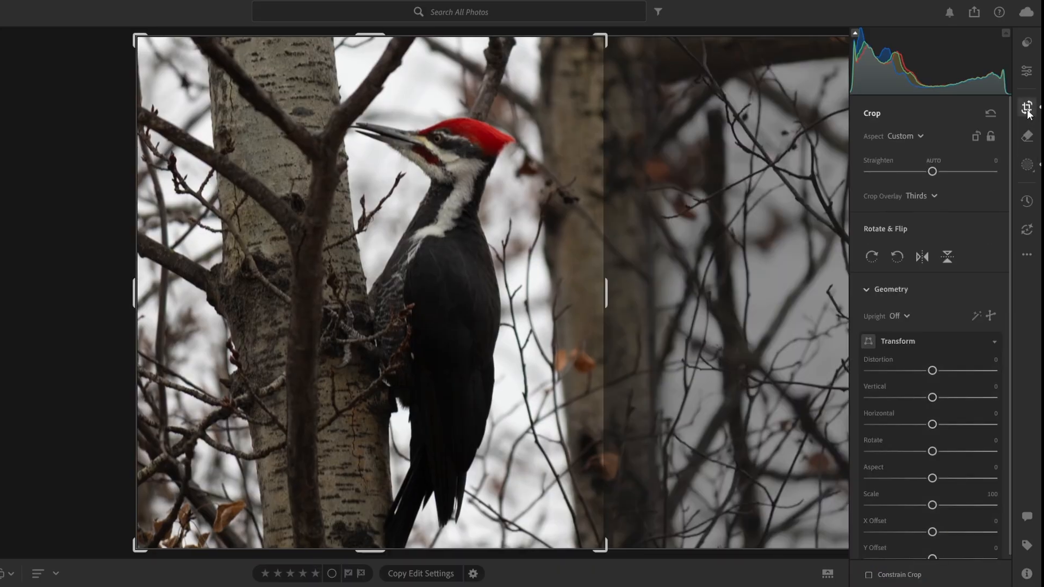
{"action": "left_click", "coordinate": [1027, 111]}
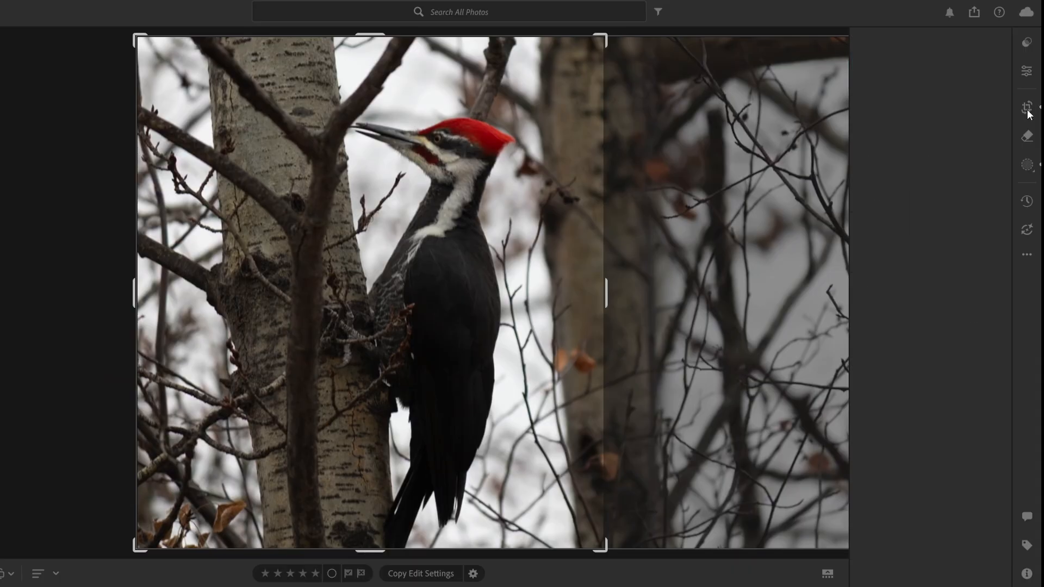
{"action": "left_click", "coordinate": [1028, 171]}
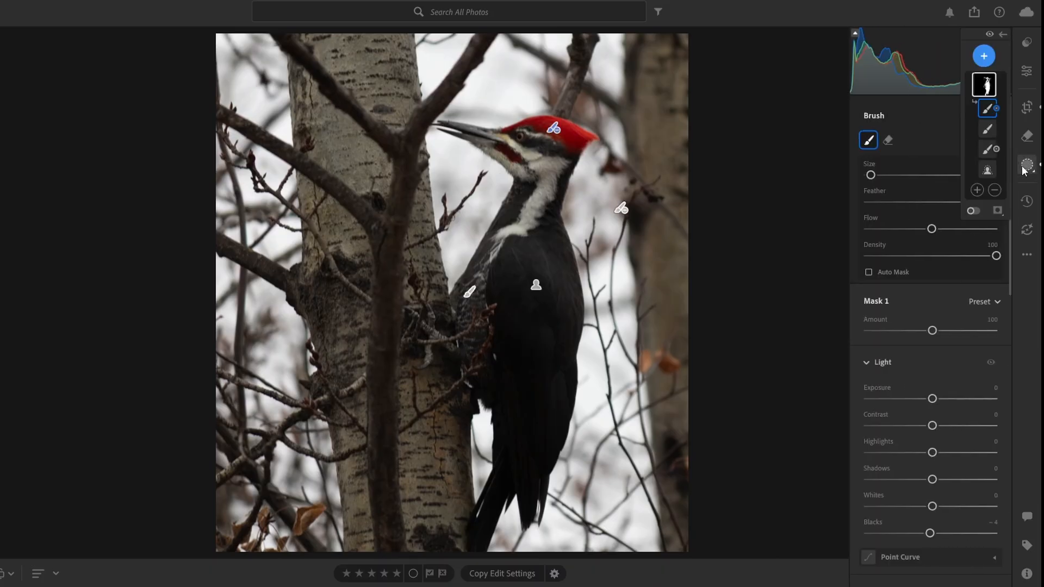
{"action": "mouse_move", "coordinate": [829, 93]}
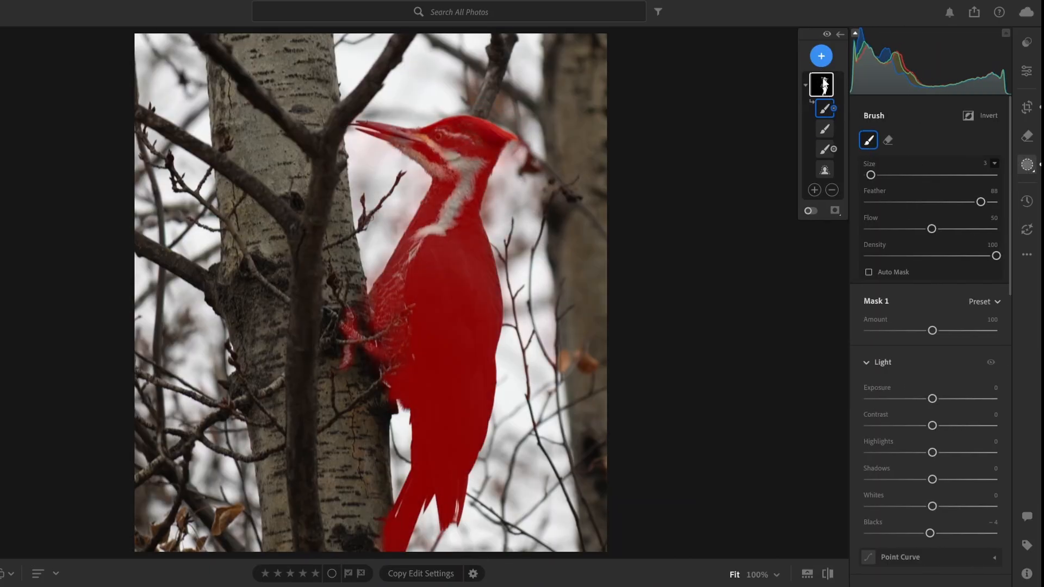
{"action": "mouse_move", "coordinate": [823, 145]}
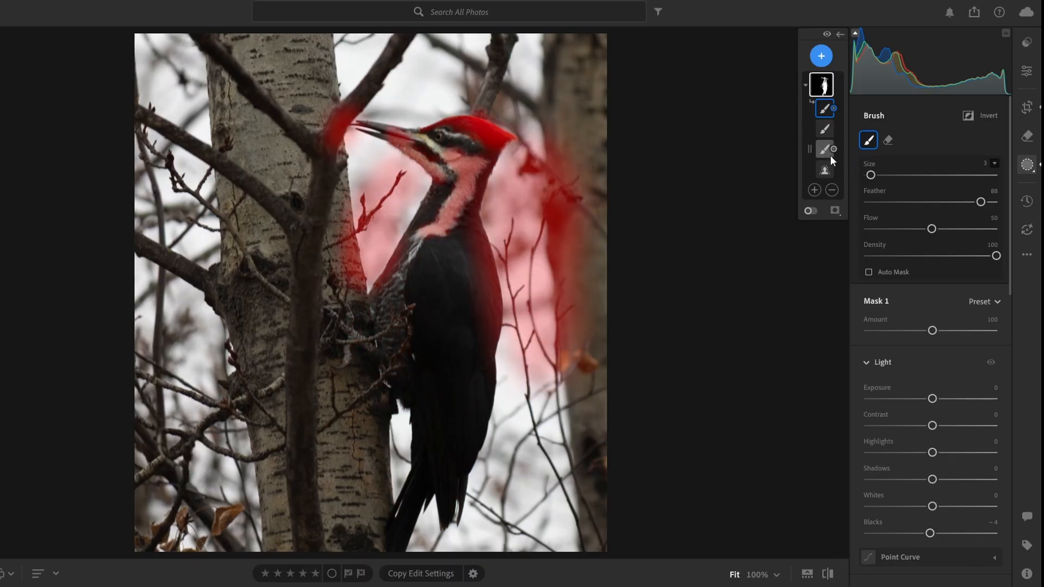
{"action": "left_click", "coordinate": [827, 155]}
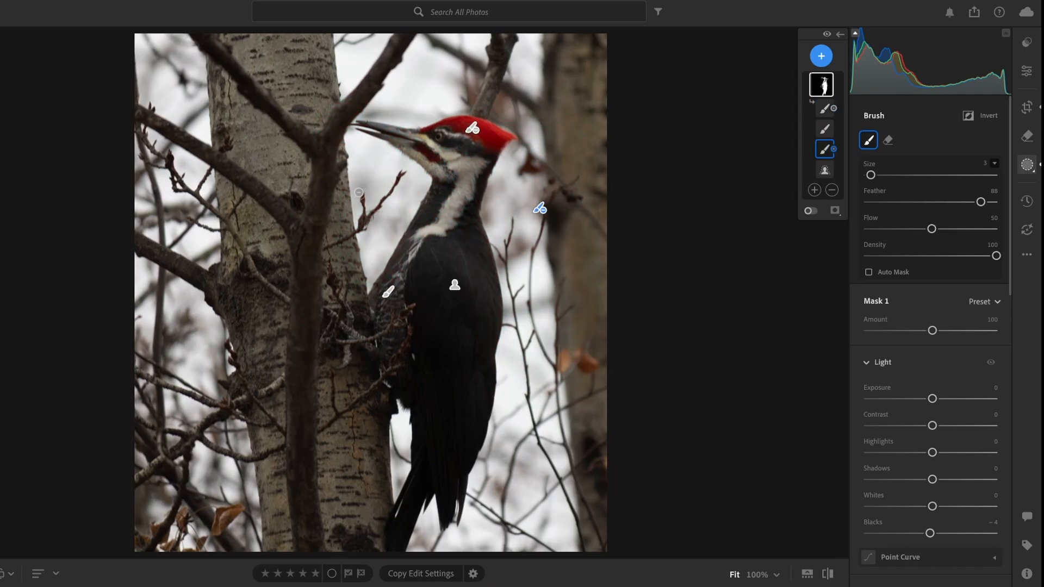
{"action": "mouse_move", "coordinate": [820, 152]}
- Set the woodpecker mask's Texture to +47, Clarity to +42 and Dehaze to −18
{"action": "scroll", "coordinate": [964, 364], "scroll_direction": "down", "scroll_amount": 5}
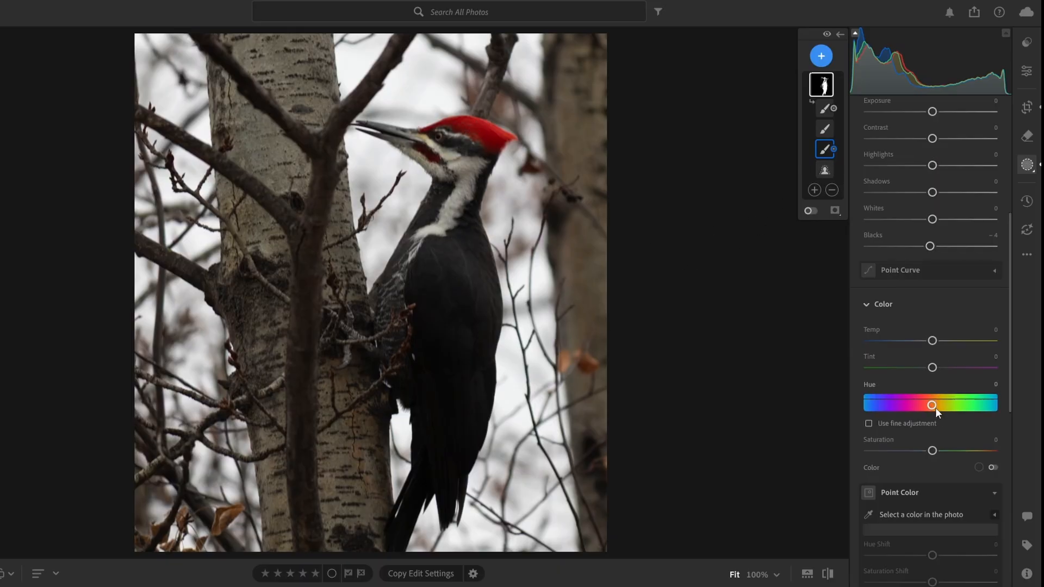
{"action": "scroll", "coordinate": [925, 443], "scroll_direction": "down", "scroll_amount": 5}
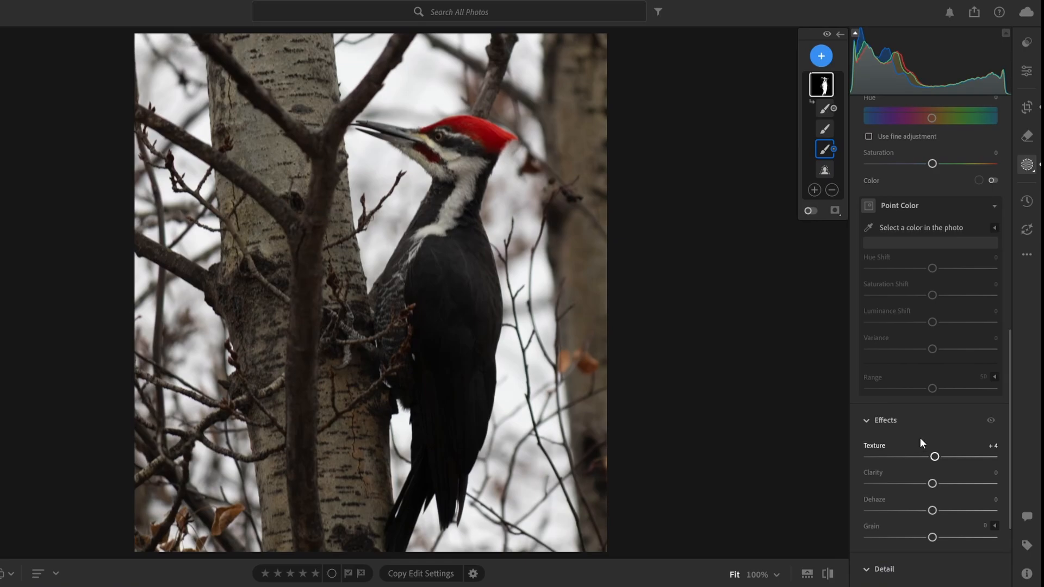
{"action": "scroll", "coordinate": [920, 438], "scroll_direction": "down", "scroll_amount": 3}
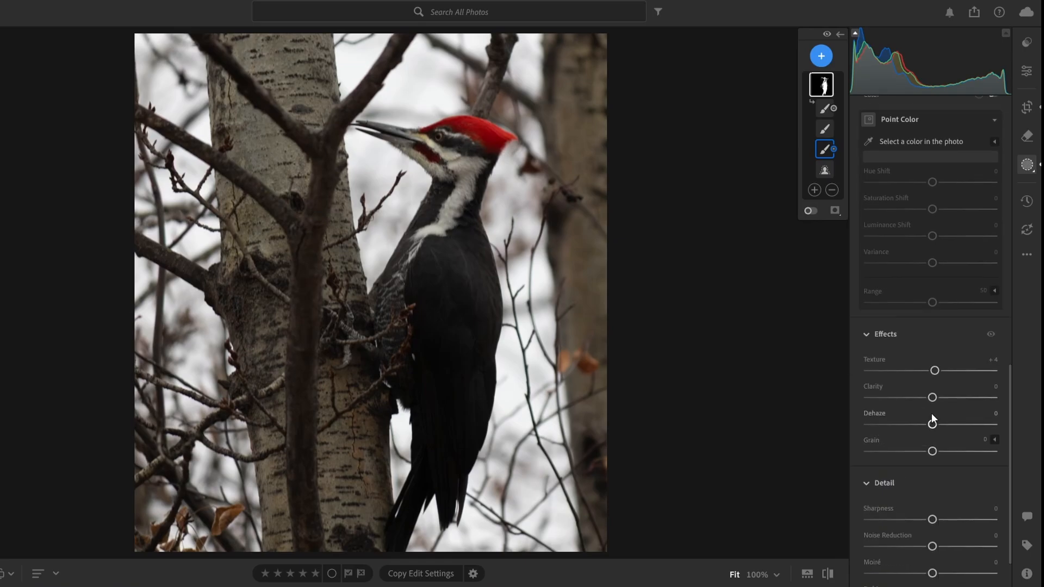
{"action": "left_click_drag", "start_coordinate": [932, 397], "coordinate": [957, 400]}
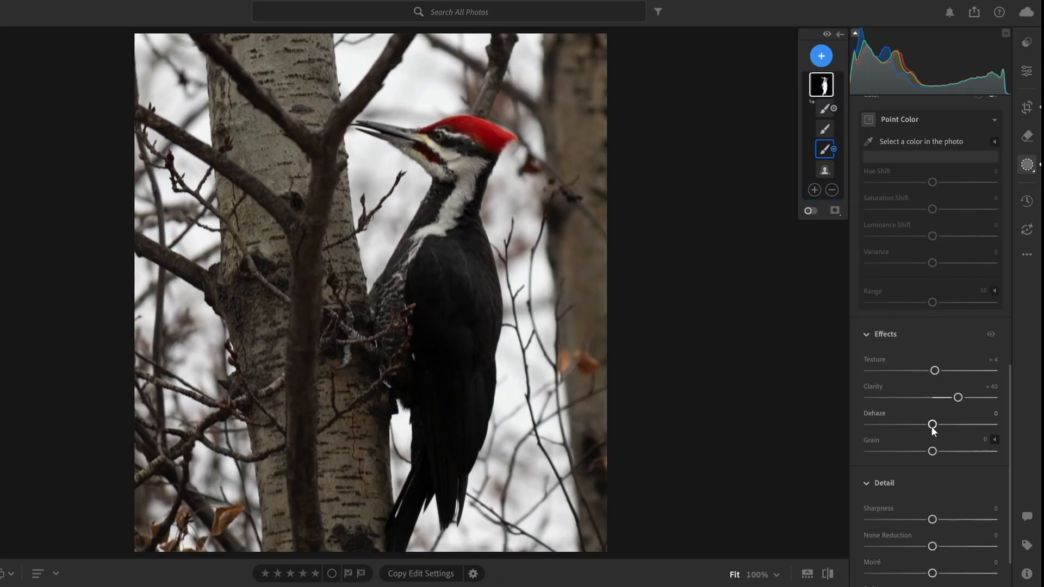
{"action": "mouse_move", "coordinate": [957, 398]}
{"action": "left_mouse_down"}
{"action": "mouse_move", "coordinate": [936, 372]}
{"action": "mouse_move", "coordinate": [962, 382]}
{"action": "left_mouse_up"}
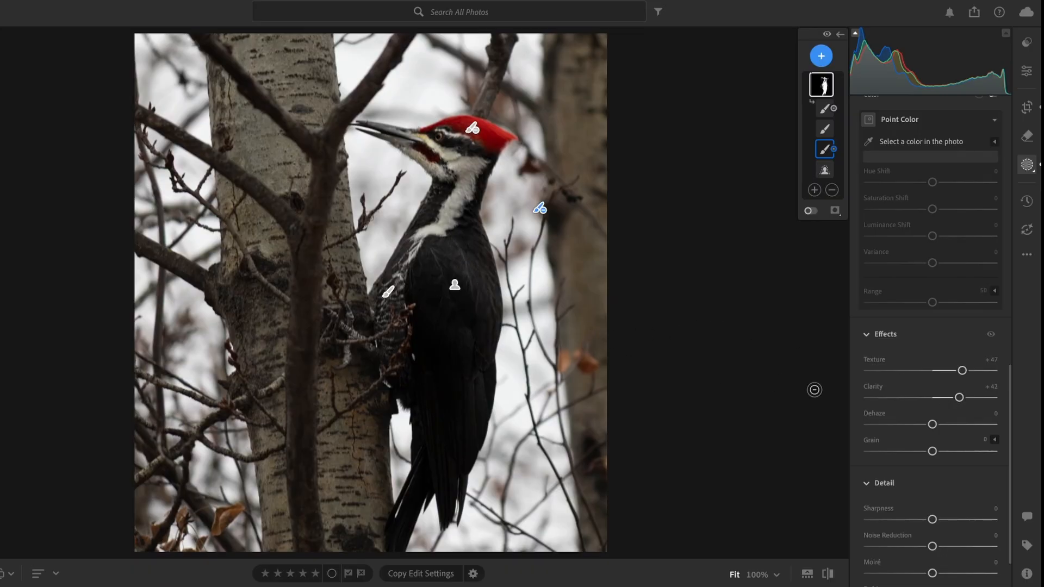
{"action": "left_click_drag", "start_coordinate": [932, 425], "coordinate": [921, 426]}
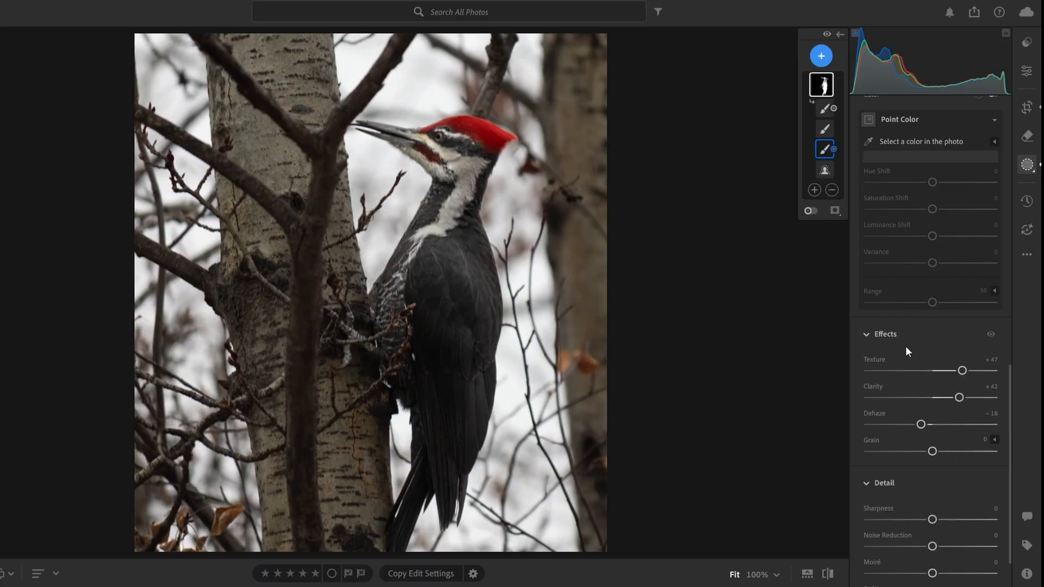
- Raise the woodpecker mask's Saturation to +28
{"action": "scroll", "coordinate": [908, 350], "scroll_direction": "up", "scroll_amount": 5}
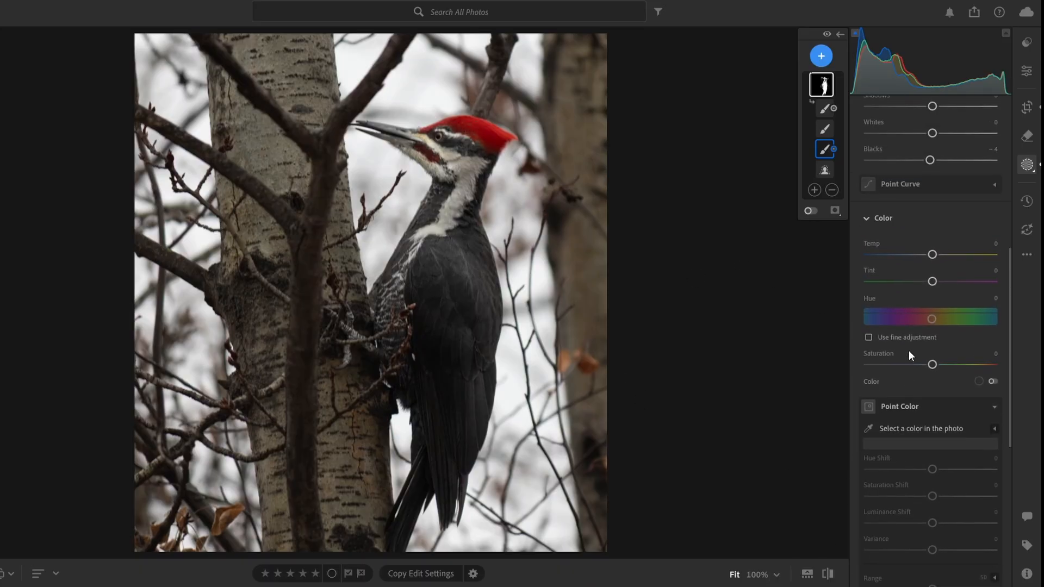
{"action": "left_click_drag", "start_coordinate": [932, 364], "coordinate": [933, 365]}
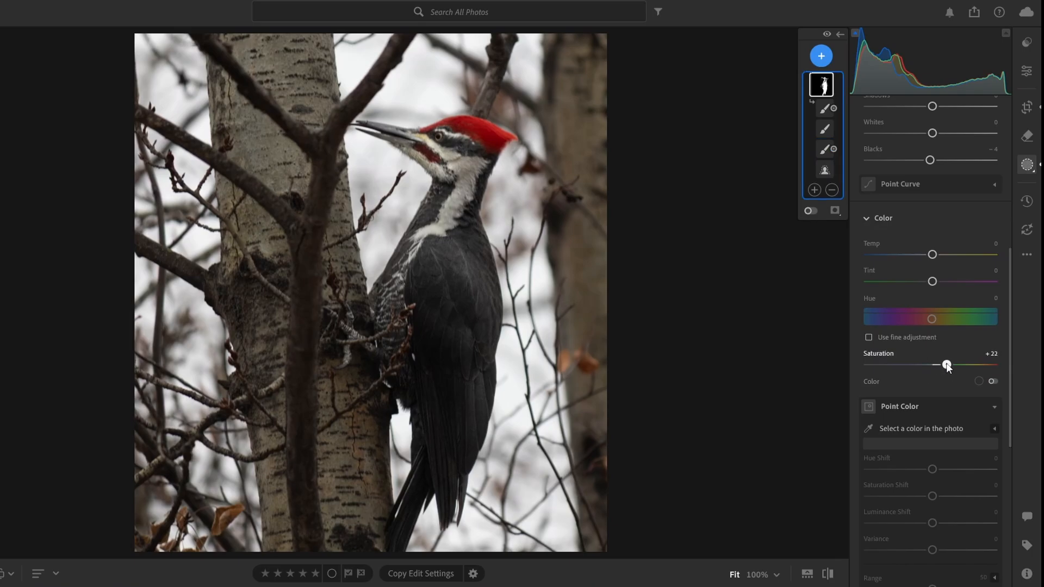
{"action": "left_click_drag", "start_coordinate": [952, 363], "coordinate": [949, 364]}
- Adjust the Blacks of the woodpecker mask, settling on −7
{"action": "scroll", "coordinate": [946, 304], "scroll_direction": "up", "scroll_amount": 2}
{"action": "scroll", "coordinate": [952, 337], "scroll_direction": "up", "scroll_amount": 1}
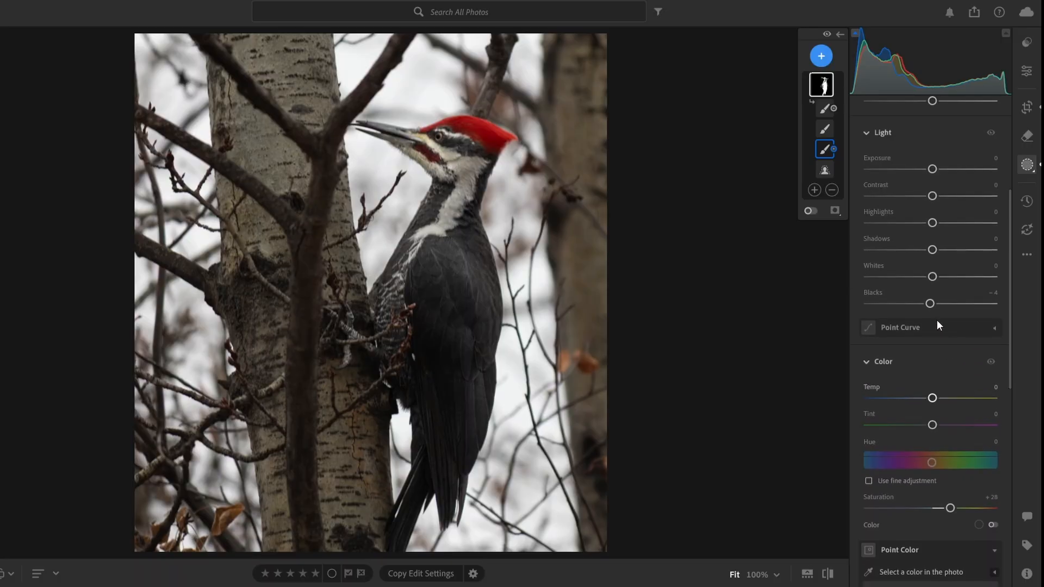
{"action": "left_click_drag", "start_coordinate": [929, 304], "coordinate": [924, 307]}
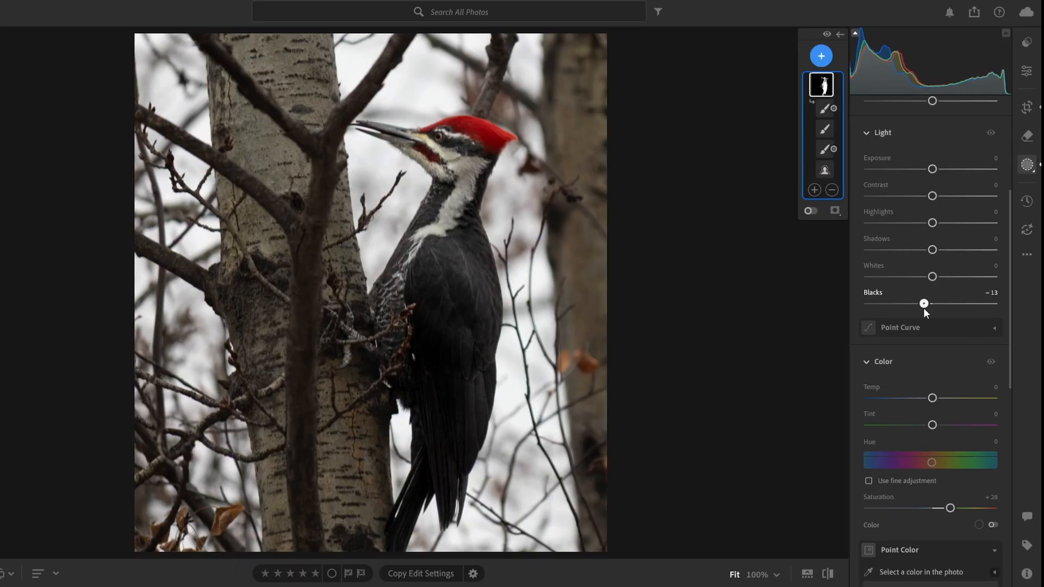
{"action": "left_click", "coordinate": [824, 148]}
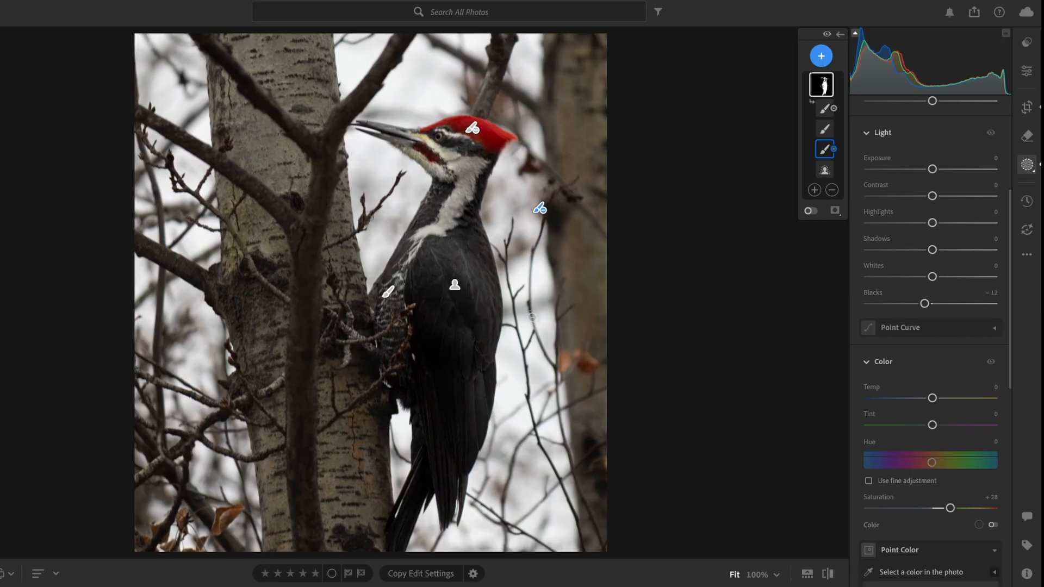
{"action": "left_click", "coordinate": [924, 303]}
{"action": "mouse_move", "coordinate": [925, 305]}
{"action": "left_mouse_down"}
{"action": "mouse_move", "coordinate": [912, 307]}
{"action": "mouse_move", "coordinate": [928, 308]}
{"action": "left_mouse_up"}
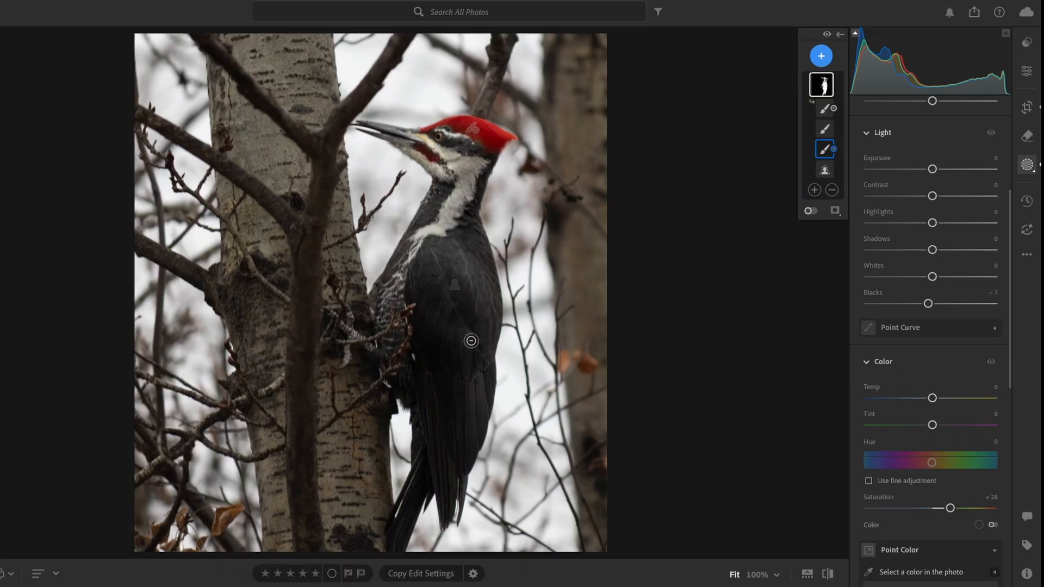
- Set the woodpecker mask's Sharpness to +32
{"action": "scroll", "coordinate": [906, 417], "scroll_direction": "down", "scroll_amount": 3}
{"action": "scroll", "coordinate": [919, 420], "scroll_direction": "down", "scroll_amount": 3}
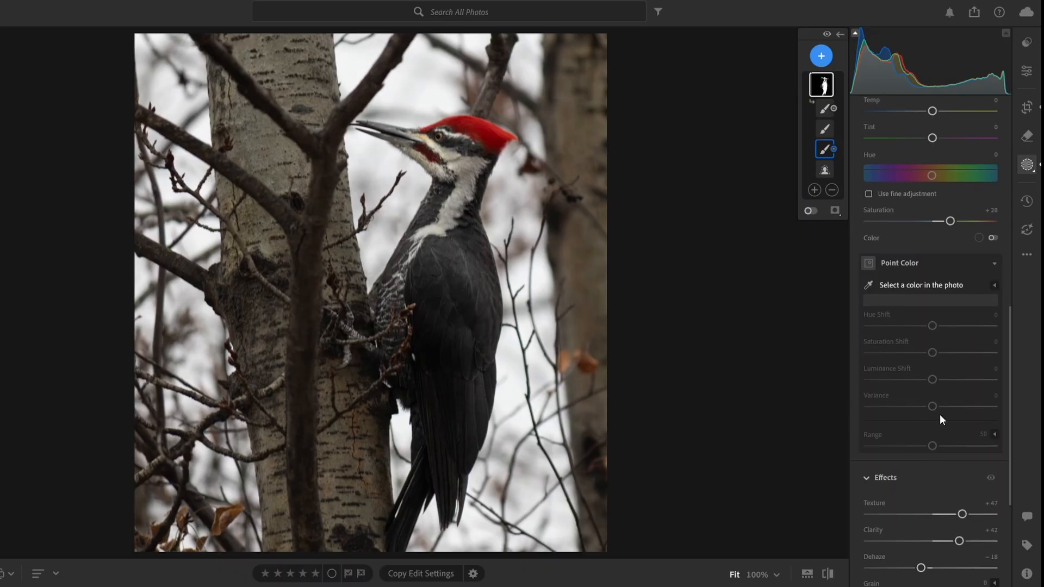
{"action": "scroll", "coordinate": [957, 360], "scroll_direction": "down", "scroll_amount": 3}
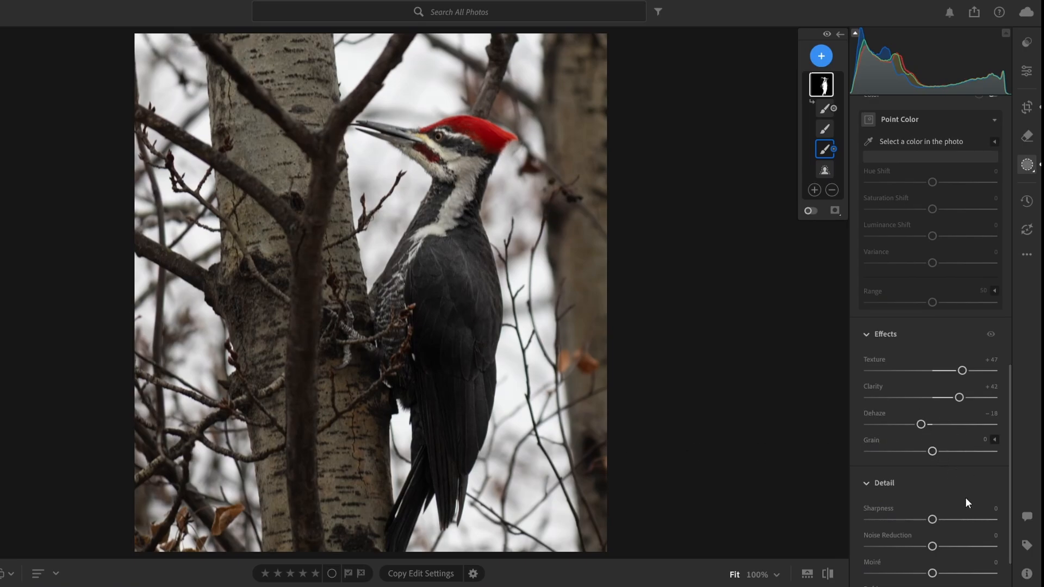
{"action": "scroll", "coordinate": [963, 497], "scroll_direction": "down", "scroll_amount": 1}
{"action": "left_click_drag", "start_coordinate": [932, 462], "coordinate": [952, 465]}
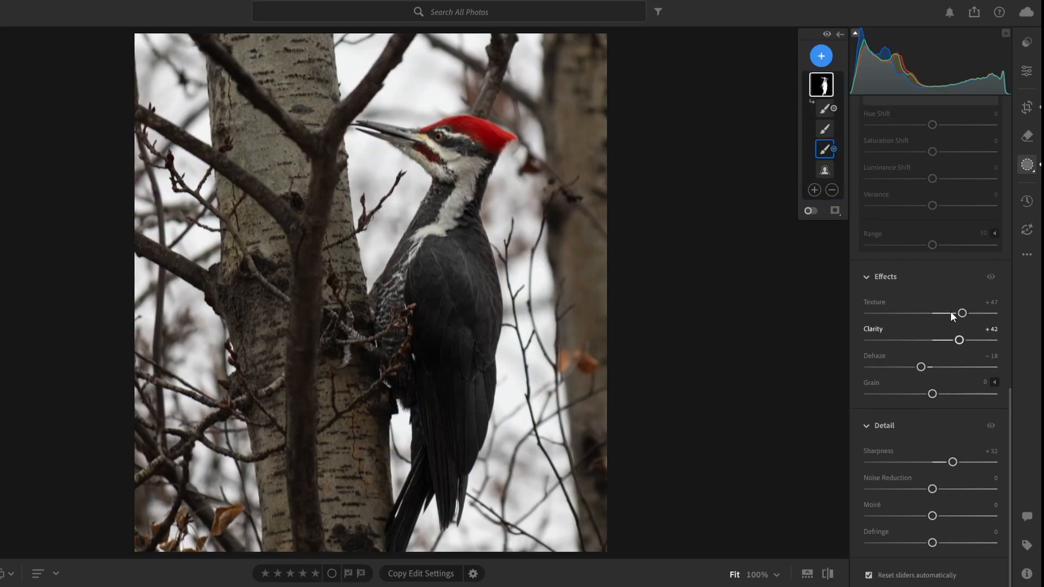
- Strengthen the woodpecker's feather detail by setting the mask's Texture to +62, Clarity to +100 and Dehaze to −17
{"action": "left_click_drag", "start_coordinate": [962, 313], "coordinate": [972, 317]}
{"action": "mouse_move", "coordinate": [959, 340]}
{"action": "left_mouse_down"}
{"action": "mouse_move", "coordinate": [944, 350]}
{"action": "mouse_move", "coordinate": [969, 354]}
{"action": "left_mouse_up"}
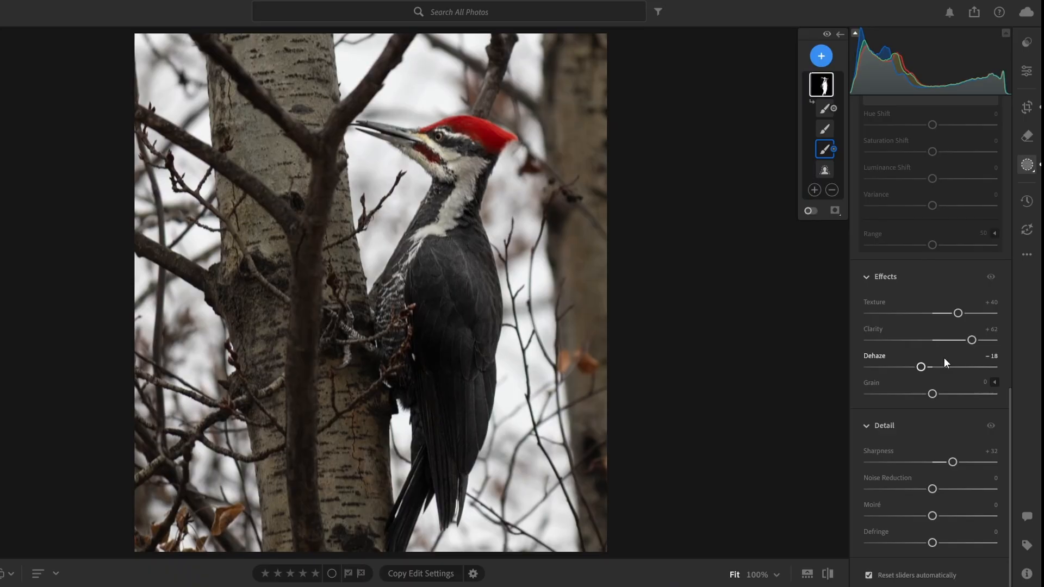
{"action": "left_click_drag", "start_coordinate": [958, 314], "coordinate": [1000, 321]}
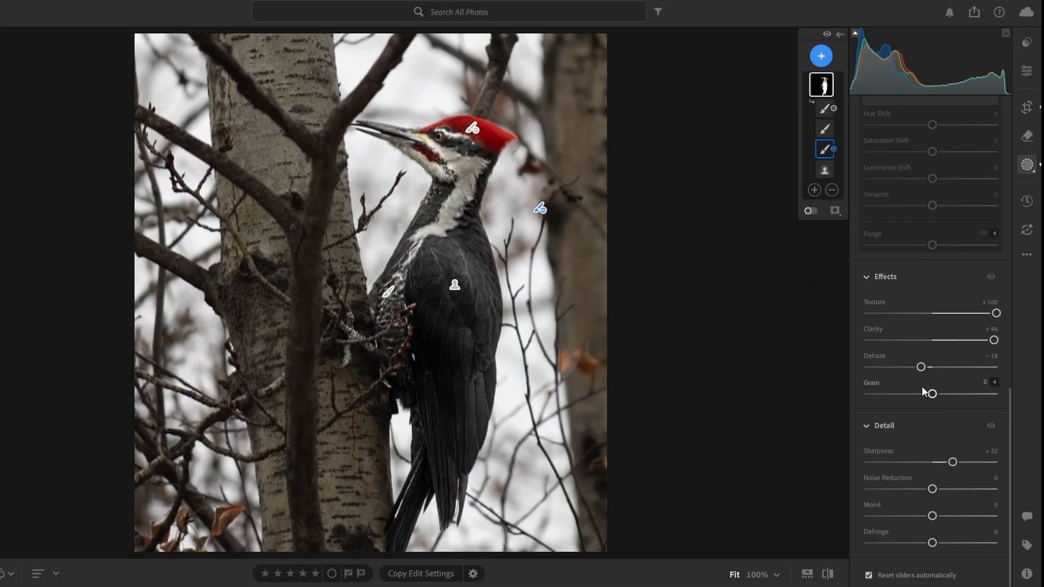
{"action": "mouse_move", "coordinate": [921, 367]}
{"action": "left_mouse_down"}
{"action": "mouse_move", "coordinate": [817, 370]}
{"action": "mouse_move", "coordinate": [962, 372]}
{"action": "mouse_move", "coordinate": [912, 375]}
{"action": "mouse_move", "coordinate": [920, 376]}
{"action": "left_mouse_up"}
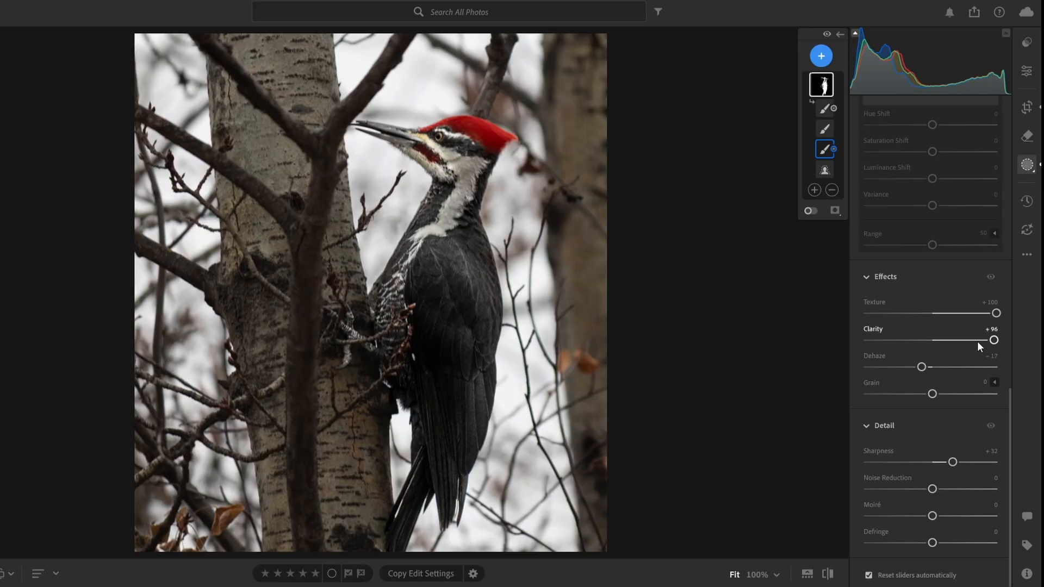
{"action": "mouse_move", "coordinate": [993, 342]}
{"action": "left_mouse_down"}
{"action": "mouse_move", "coordinate": [974, 345]}
{"action": "mouse_move", "coordinate": [997, 341]}
{"action": "mouse_move", "coordinate": [986, 313]}
{"action": "mouse_move", "coordinate": [964, 336]}
{"action": "left_mouse_up"}
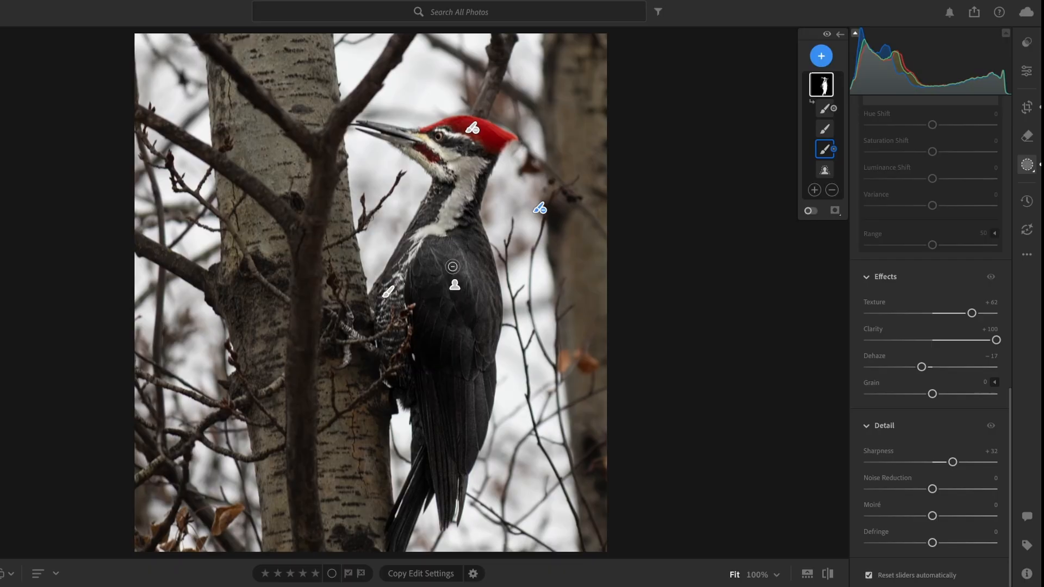
- Increase the woodpecker mask's Saturation slightly further
{"action": "scroll", "coordinate": [918, 352], "scroll_direction": "up", "scroll_amount": 5}
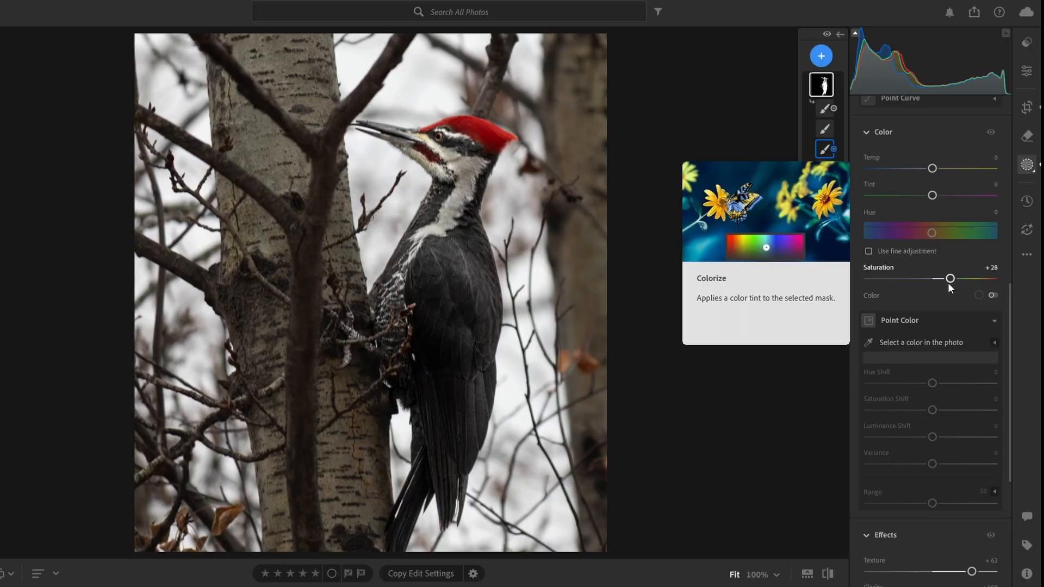
{"action": "left_click_drag", "start_coordinate": [952, 278], "coordinate": [955, 279]}
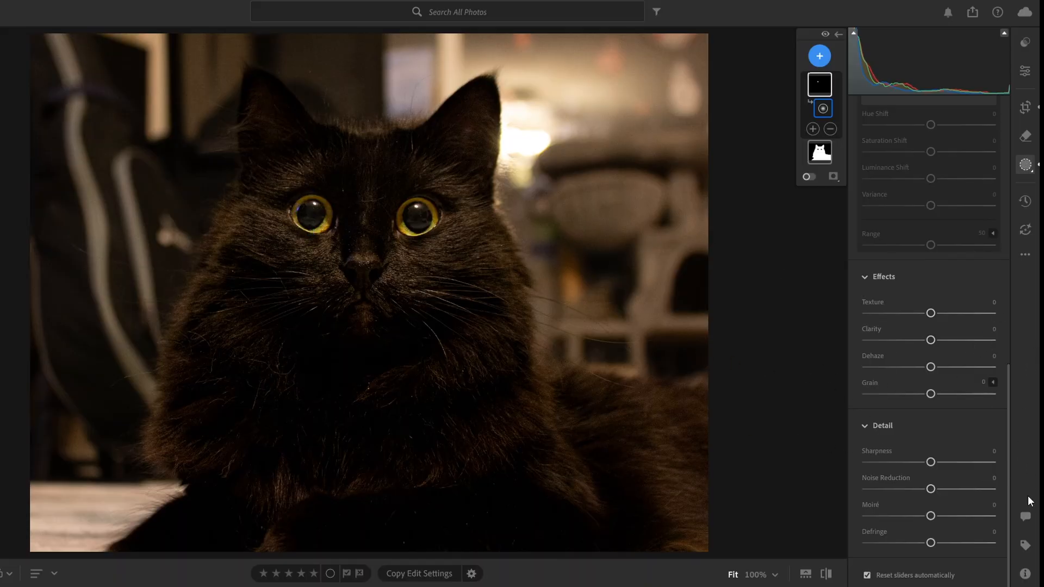
- Review the black cat photo's capture info and crop, then inspect the areas covered by its eye mask and cat mask
{"action": "left_click", "coordinate": [1025, 574]}
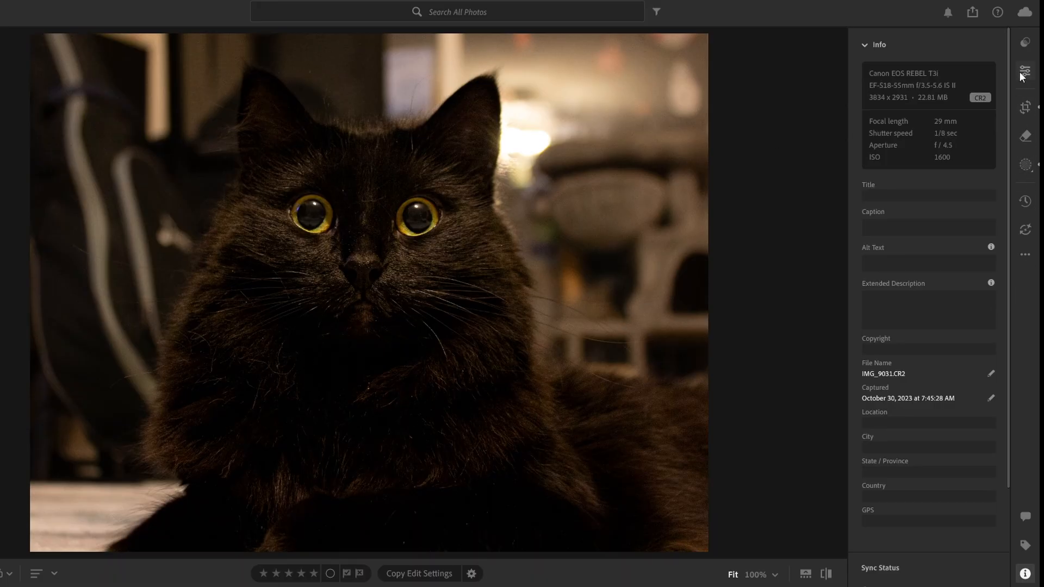
{"action": "left_click", "coordinate": [1029, 116]}
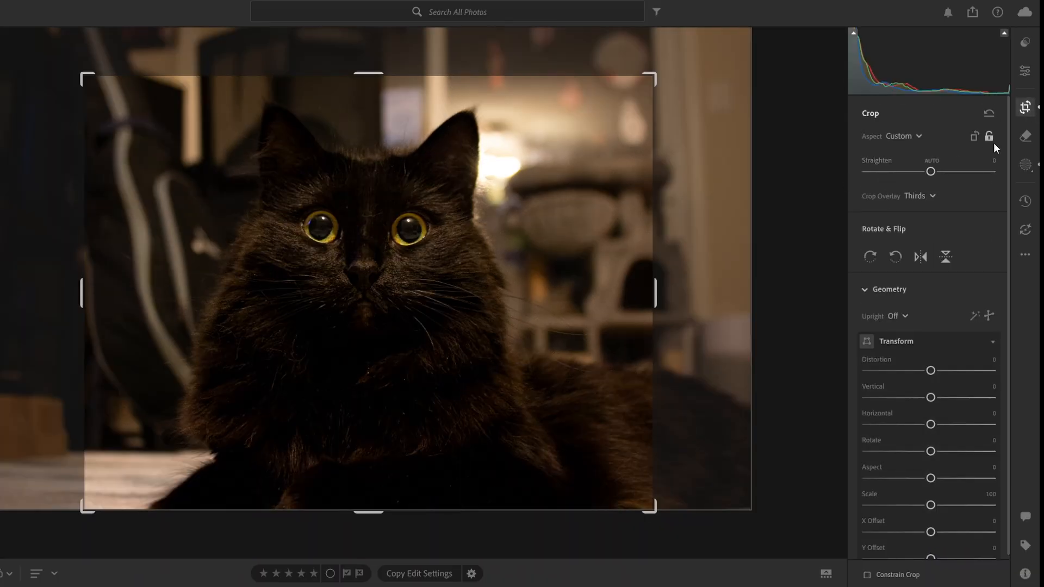
{"action": "left_click", "coordinate": [1026, 170]}
{"action": "mouse_move", "coordinate": [821, 81]}
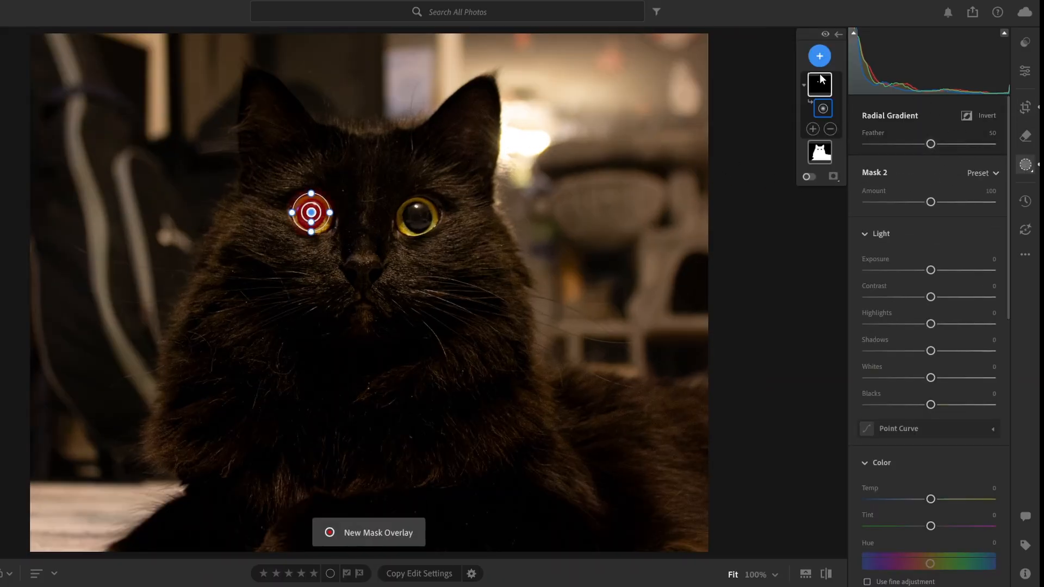
{"action": "mouse_move", "coordinate": [820, 153]}
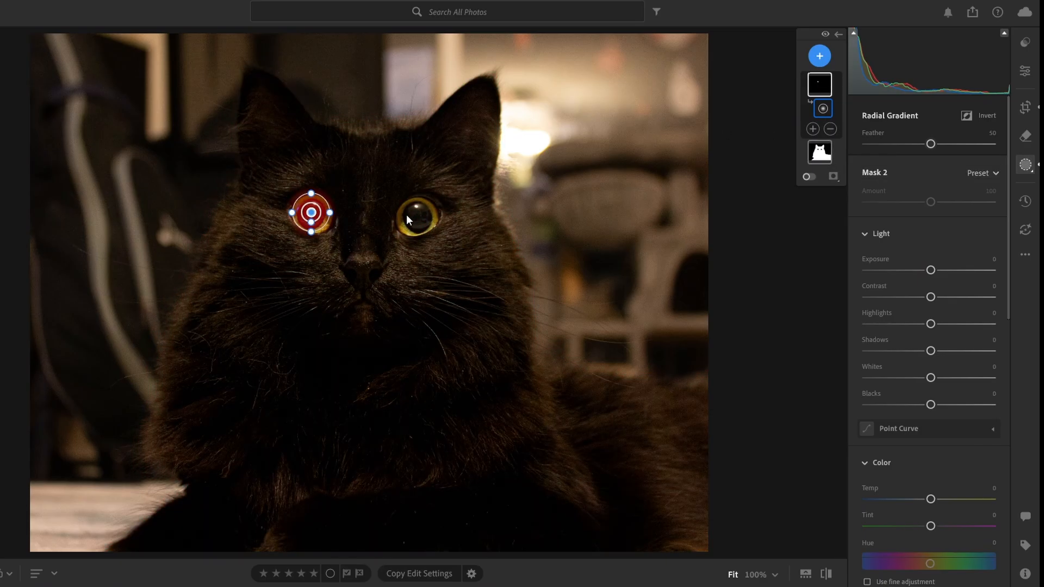
- Move Mask 2's radial gradient onto the cat's right-hand eye and add a second radial gradient to the mask over the left-hand eye
{"action": "left_click_drag", "start_coordinate": [311, 214], "coordinate": [428, 217]}
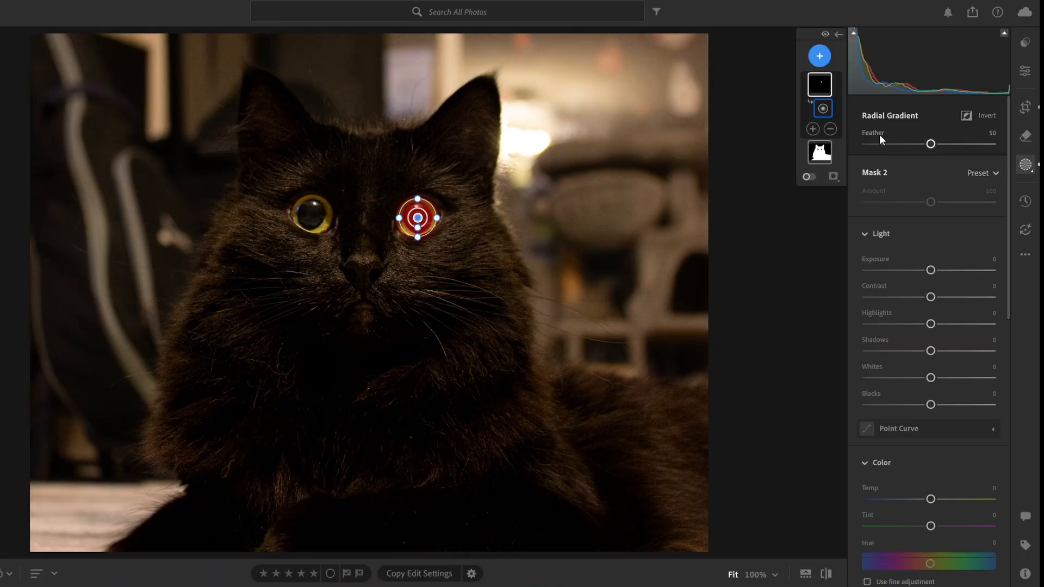
{"action": "left_click", "coordinate": [811, 130]}
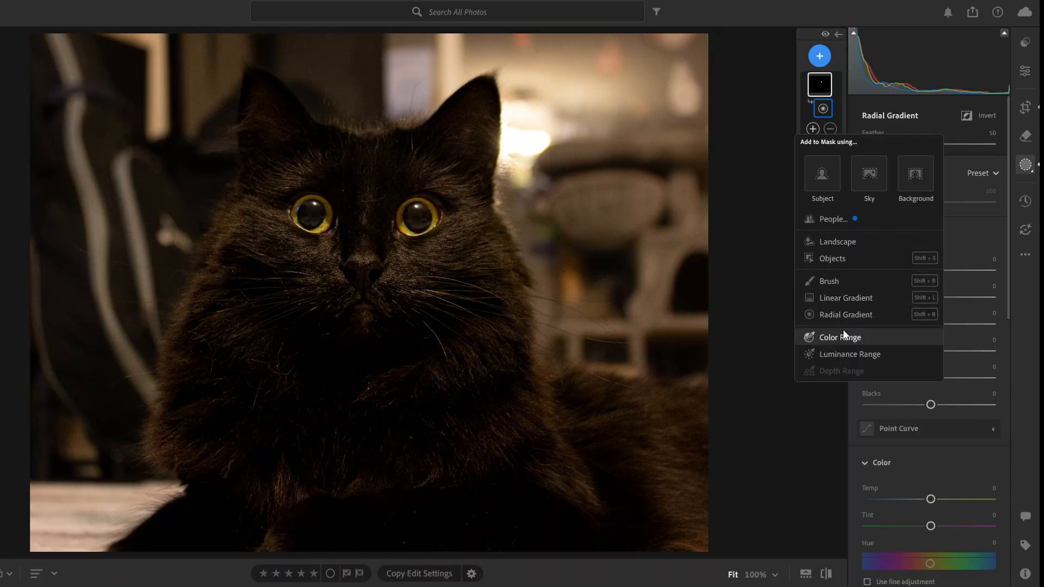
{"action": "left_click", "coordinate": [846, 313]}
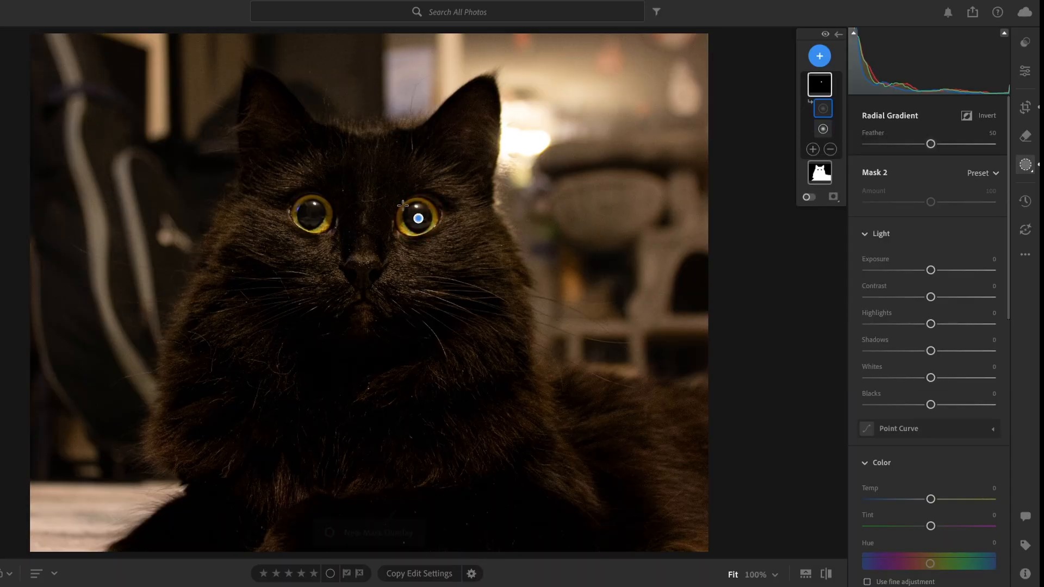
{"action": "left_click_drag", "start_coordinate": [299, 203], "coordinate": [332, 233]}
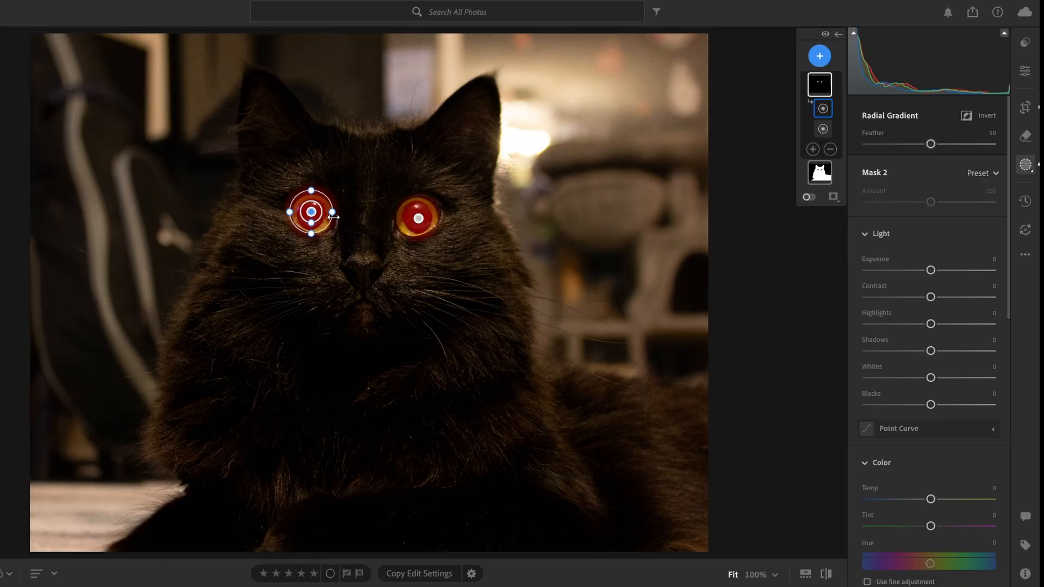
- Undo the second radial gradient over the left-hand eye, keeping only Mask 2's gradient on the right-hand eye
{"action": "key", "text": "ctrl+z"}
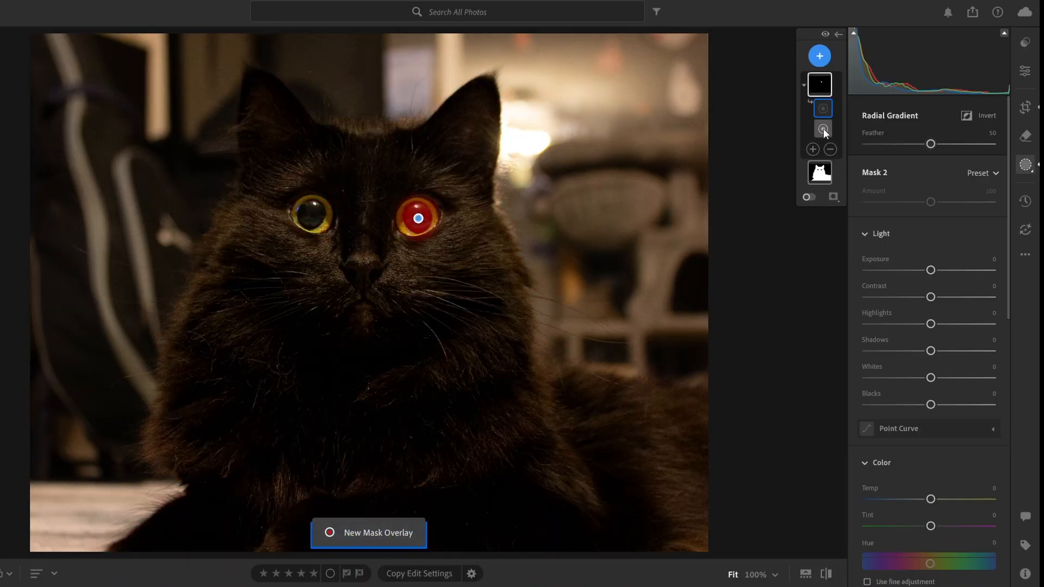
{"action": "left_click", "coordinate": [822, 129]}
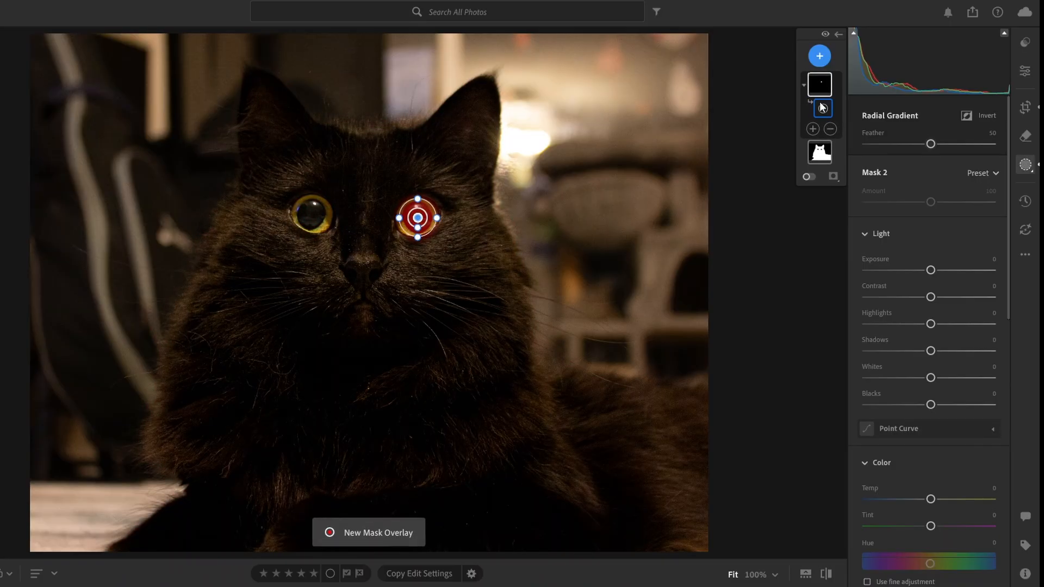
- Try adding the left-hand eye's pupil to Mask 2 with a brush stroke
{"action": "left_click", "coordinate": [813, 129]}
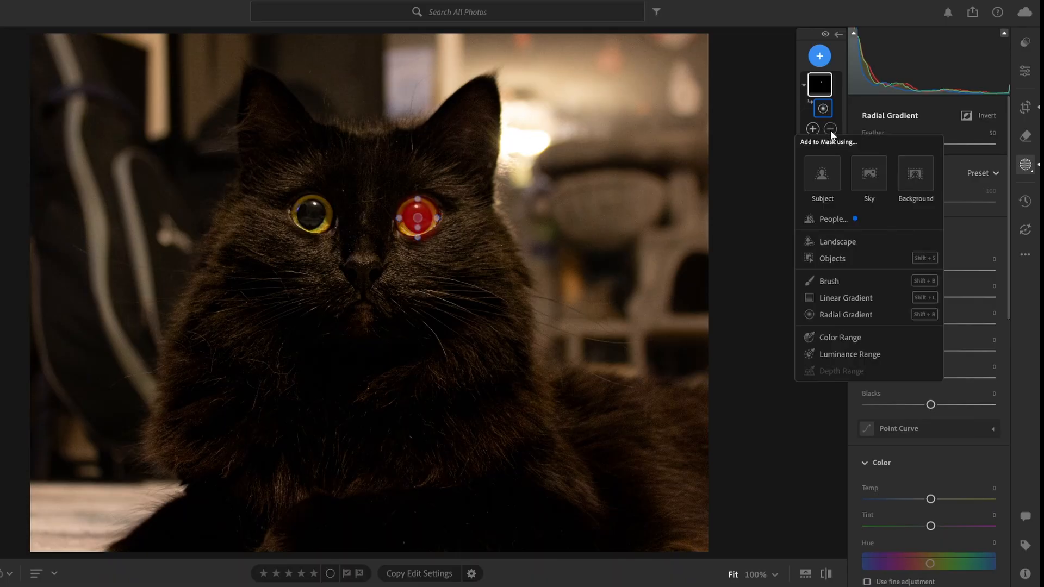
{"action": "left_click", "coordinate": [825, 288]}
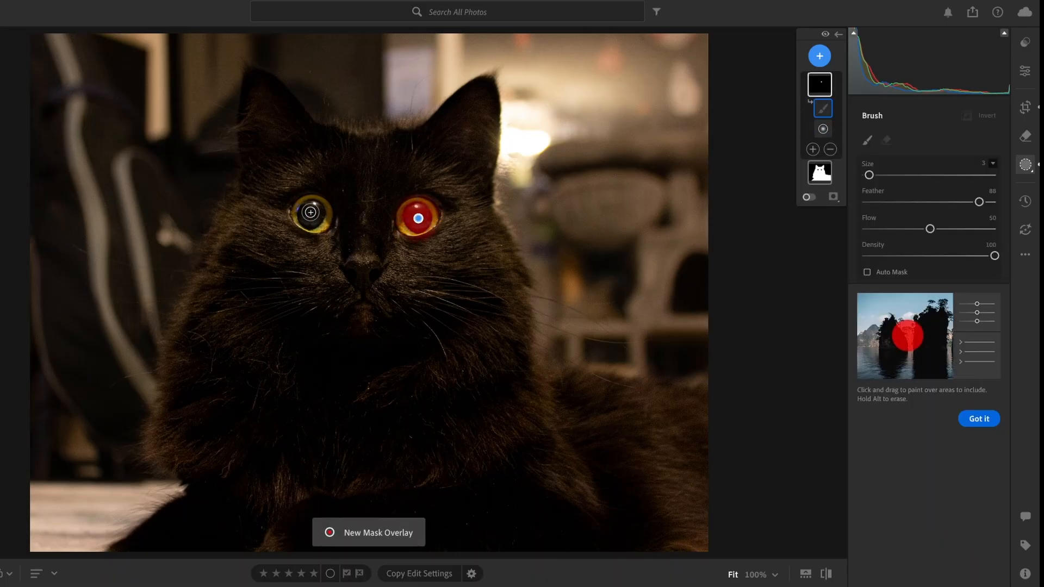
{"action": "mouse_move", "coordinate": [310, 212]}
{"action": "left_mouse_down"}
{"action": "mouse_move", "coordinate": [326, 225]}
{"action": "mouse_move", "coordinate": [319, 204]}
{"action": "mouse_move", "coordinate": [324, 212]}
{"action": "left_mouse_up"}
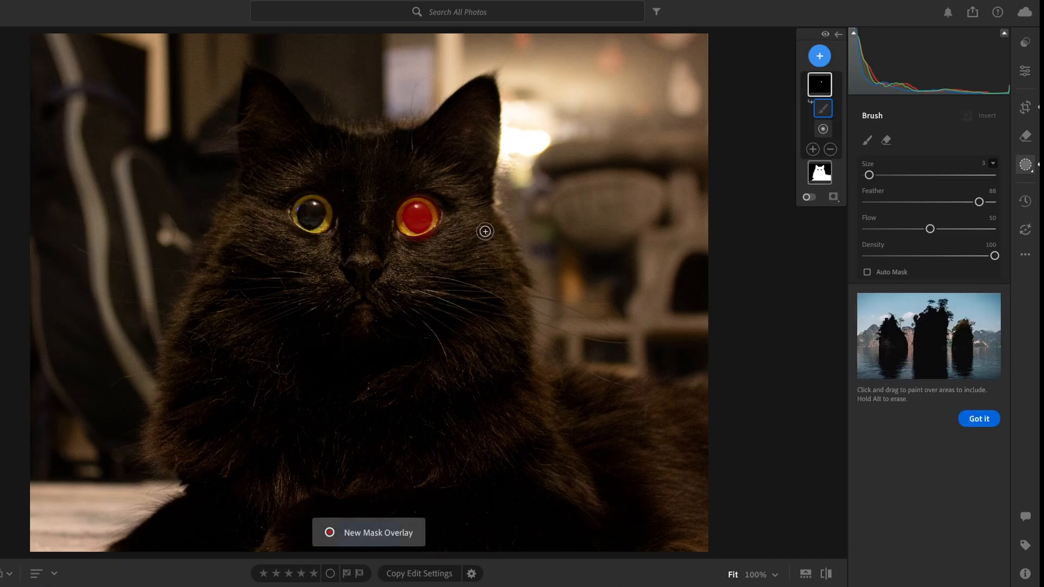
- Subtract a small radial gradient over the left-hand eye from Mask 2
{"action": "left_click", "coordinate": [830, 150]}
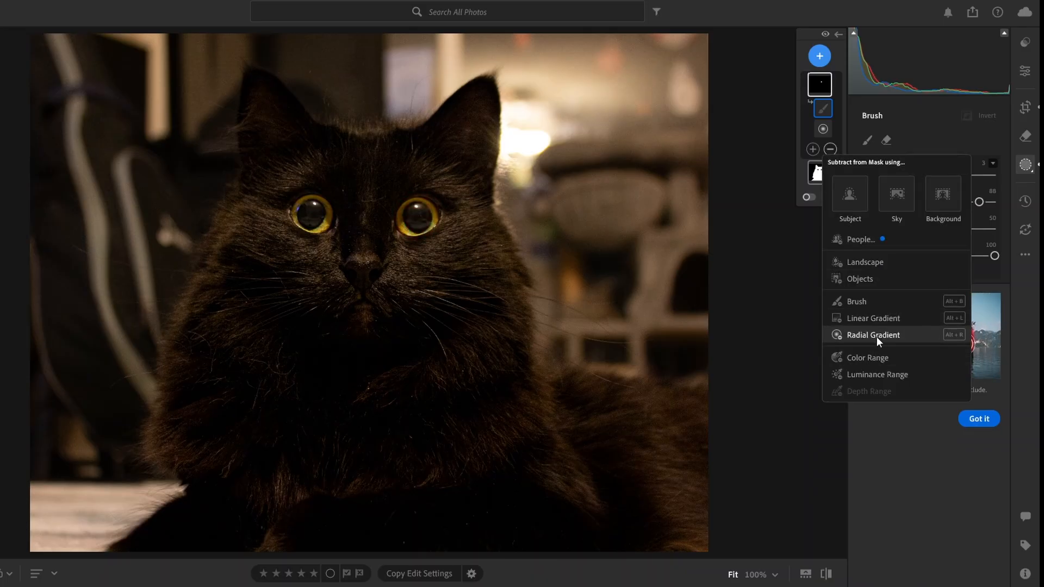
{"action": "left_click", "coordinate": [430, 217]}
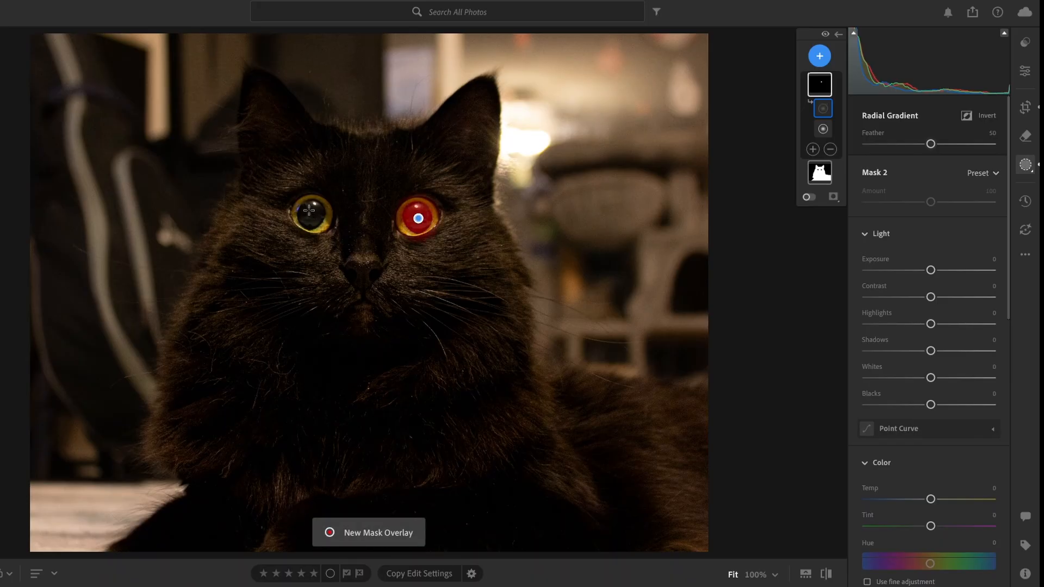
{"action": "mouse_move", "coordinate": [308, 210]}
{"action": "left_mouse_down"}
{"action": "mouse_move", "coordinate": [325, 226]}
{"action": "mouse_move", "coordinate": [319, 213]}
{"action": "mouse_move", "coordinate": [328, 223]}
{"action": "mouse_move", "coordinate": [332, 213]}
{"action": "mouse_move", "coordinate": [317, 236]}
{"action": "mouse_move", "coordinate": [316, 218]}
{"action": "left_mouse_up"}
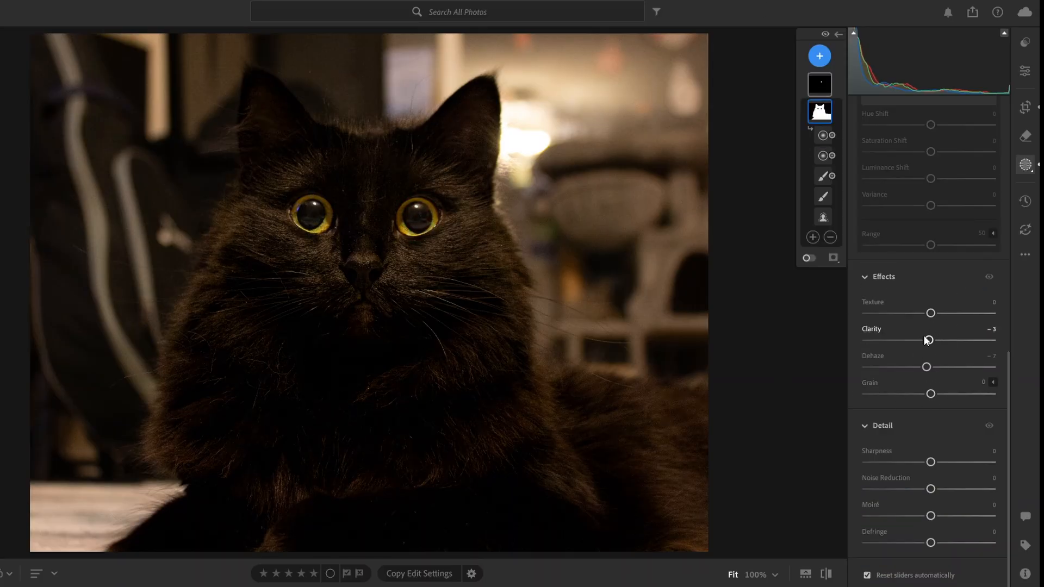
- Bring out the cat's fur by setting Mask 1's Clarity to +47, Texture to +48 and Dehaze to −24
{"action": "left_click_drag", "start_coordinate": [928, 338], "coordinate": [960, 348]}
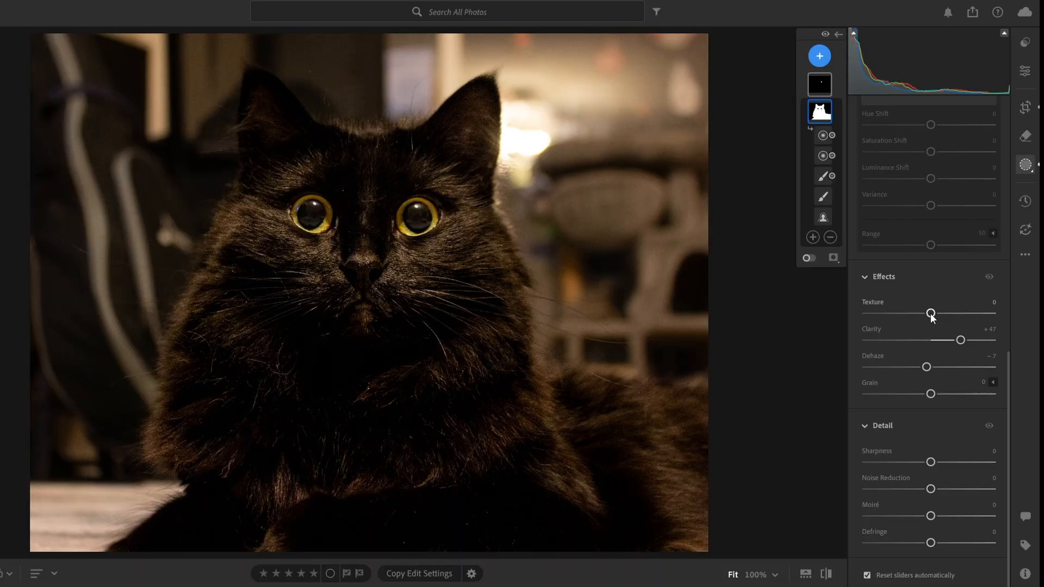
{"action": "left_click_drag", "start_coordinate": [930, 313], "coordinate": [960, 318]}
{"action": "mouse_move", "coordinate": [931, 368]}
{"action": "left_mouse_down"}
{"action": "mouse_move", "coordinate": [943, 368]}
{"action": "mouse_move", "coordinate": [915, 378]}
{"action": "left_mouse_up"}
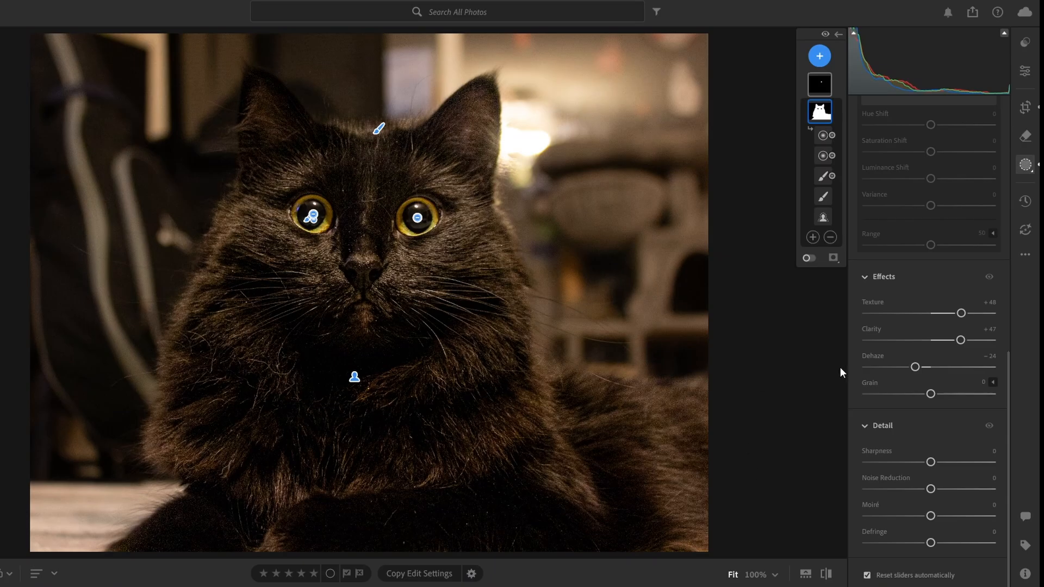
- Set the cat mask's Saturation to +57, Exposure to −0.84 and Highlights to +36
{"action": "scroll", "coordinate": [891, 394], "scroll_direction": "up", "scroll_amount": 5}
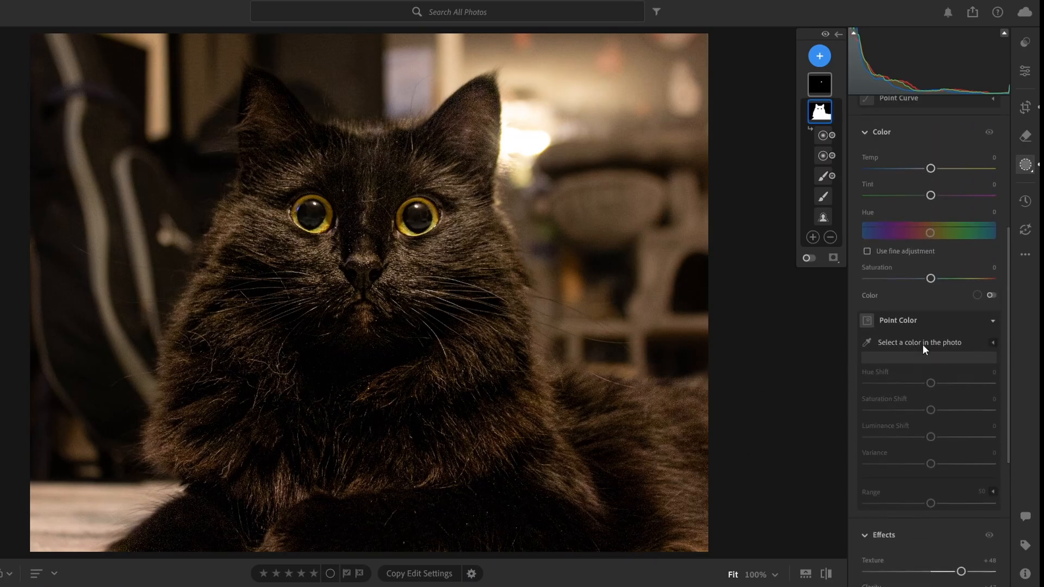
{"action": "left_click_drag", "start_coordinate": [930, 336], "coordinate": [963, 341]}
{"action": "scroll", "coordinate": [963, 341], "scroll_direction": "up", "scroll_amount": 4}
{"action": "left_click_drag", "start_coordinate": [930, 197], "coordinate": [917, 202]}
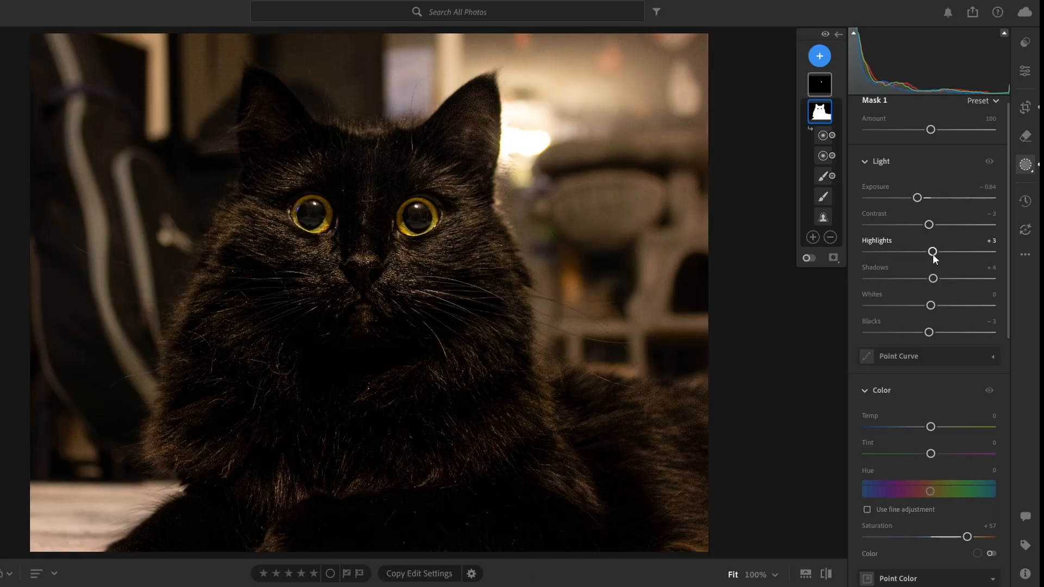
{"action": "left_click_drag", "start_coordinate": [933, 254], "coordinate": [946, 253]}
{"action": "left_click_drag", "start_coordinate": [959, 266], "coordinate": [956, 266]}
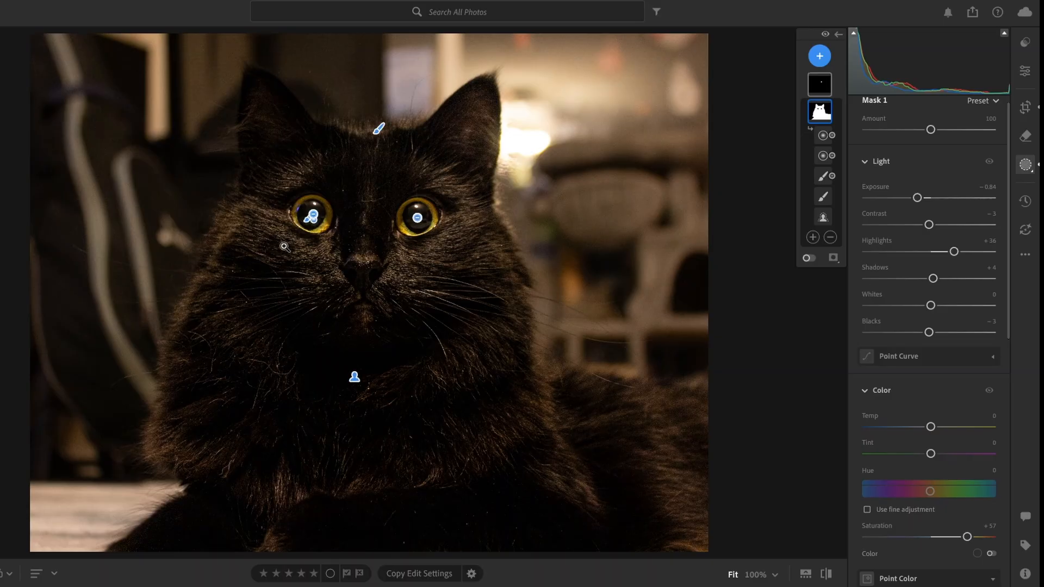
- Adjust the cat mask's colour by setting Temp to +11 and Saturation to −47
{"action": "scroll", "coordinate": [902, 446], "scroll_direction": "down", "scroll_amount": 3}
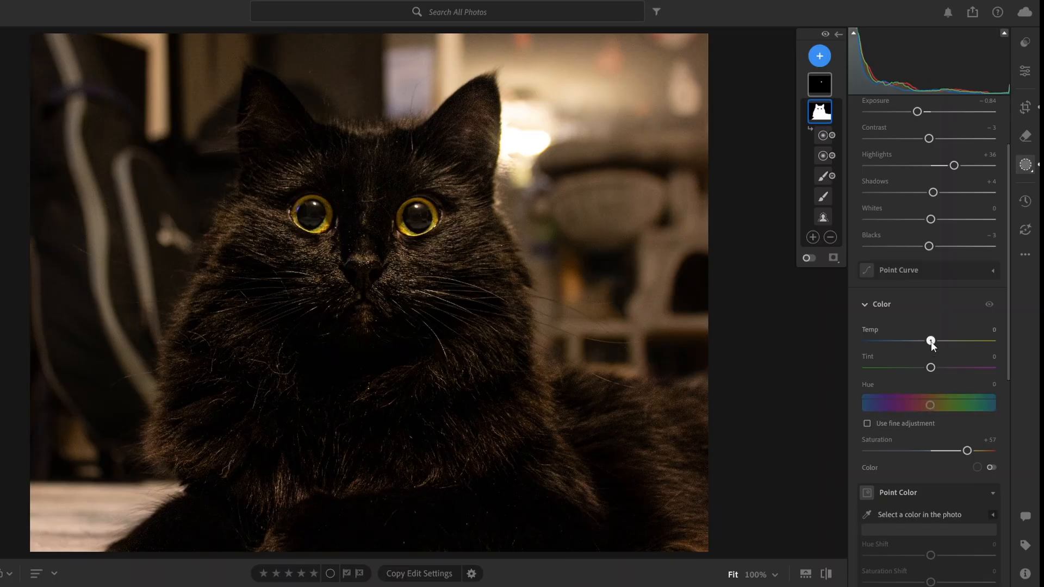
{"action": "left_click_drag", "start_coordinate": [931, 341], "coordinate": [937, 344]}
{"action": "scroll", "coordinate": [934, 442], "scroll_direction": "down", "scroll_amount": 2}
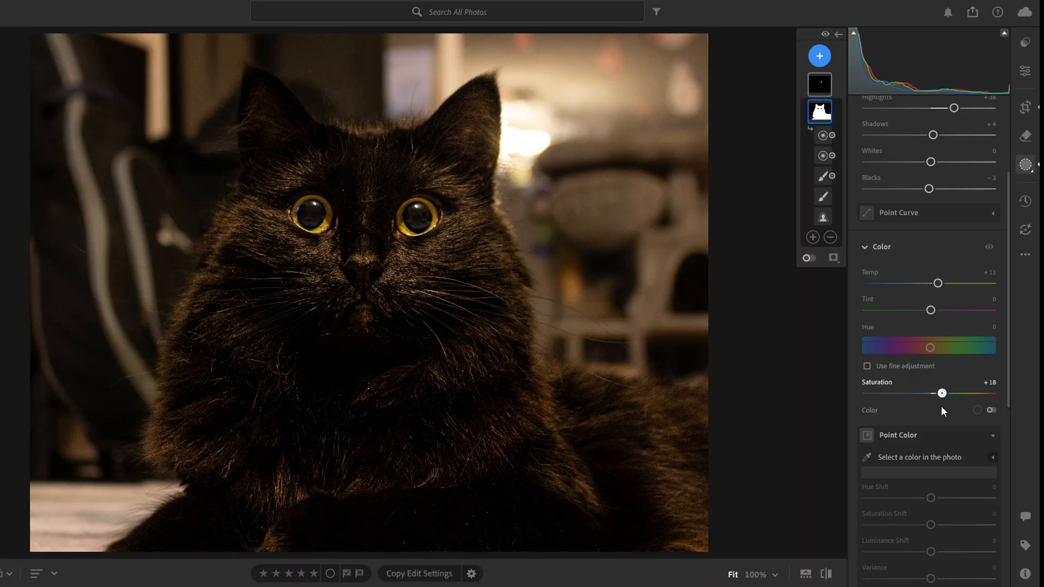
{"action": "left_click_drag", "start_coordinate": [936, 406], "coordinate": [899, 431]}
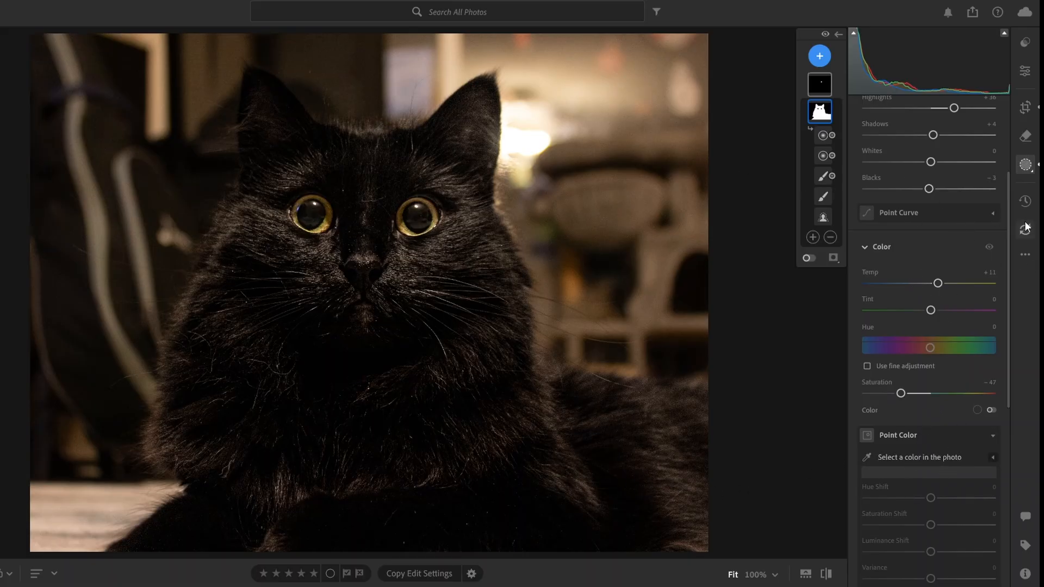
{"action": "left_click", "coordinate": [1025, 256]}
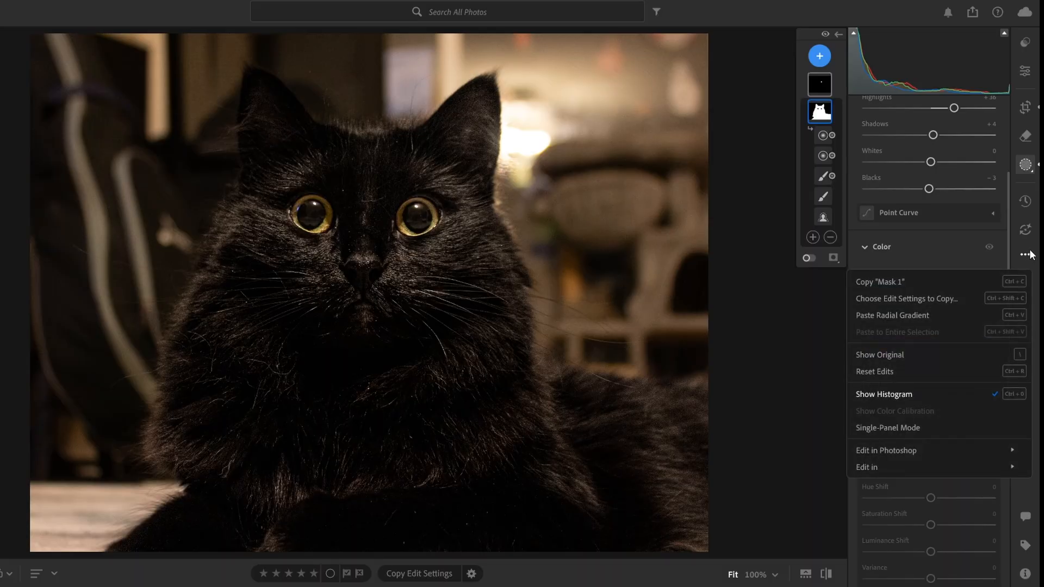
{"action": "left_click", "coordinate": [973, 232]}
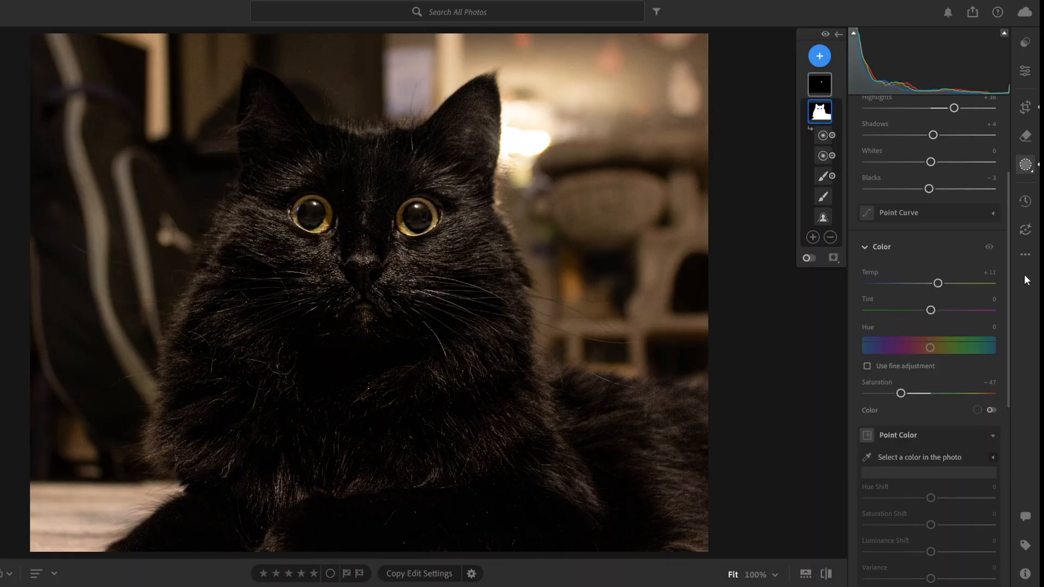
{"action": "left_click", "coordinate": [1025, 256]}
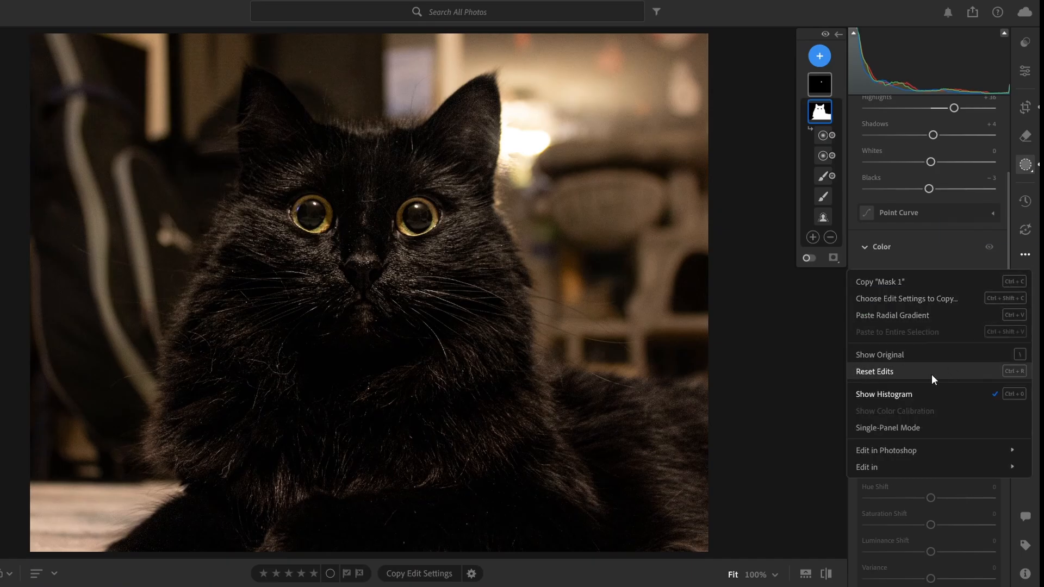
{"action": "left_click", "coordinate": [898, 371]}
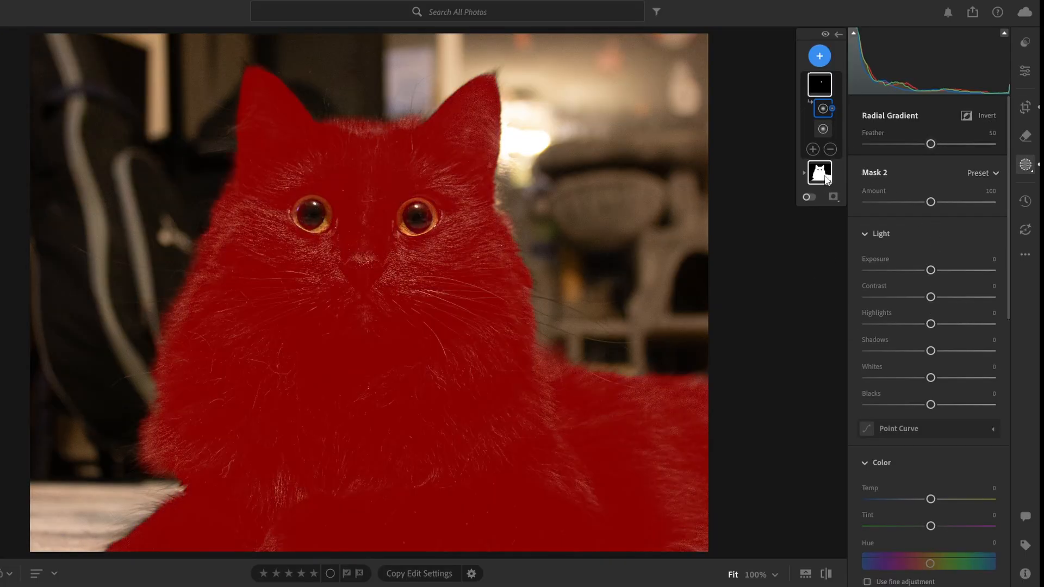
- Select the cat's Mask 1 and lower its Whites to −100
{"action": "left_click", "coordinate": [824, 178]}
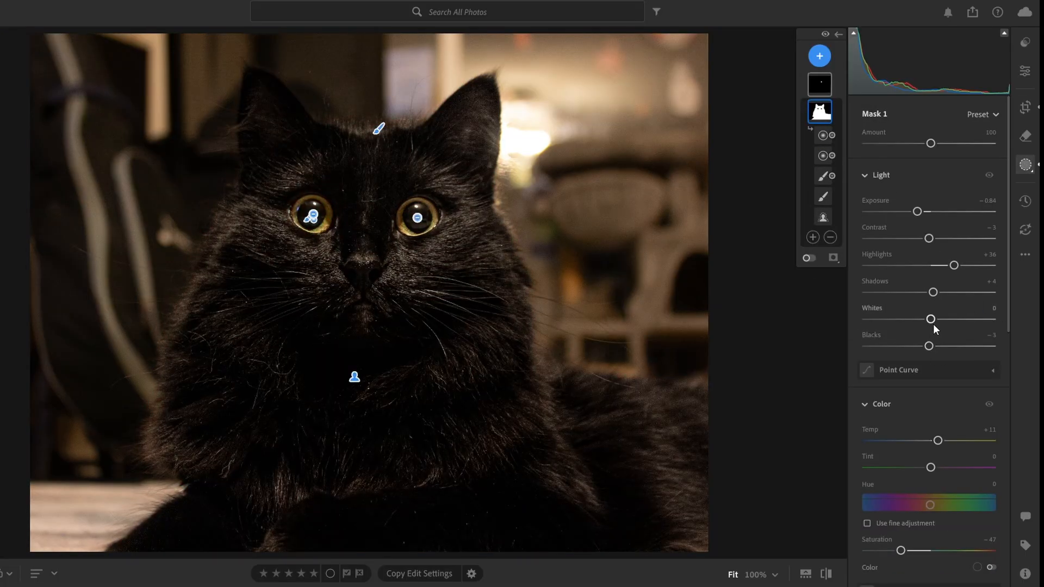
{"action": "mouse_move", "coordinate": [933, 325]}
{"action": "left_mouse_down"}
{"action": "mouse_move", "coordinate": [949, 325]}
{"action": "mouse_move", "coordinate": [920, 325]}
{"action": "left_mouse_up"}
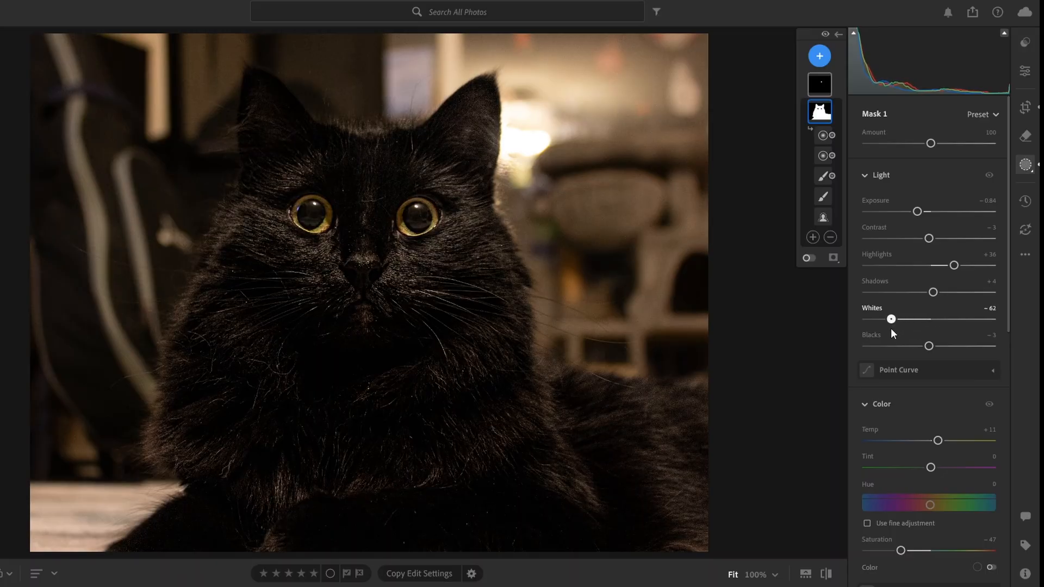
{"action": "left_click_drag", "start_coordinate": [891, 329], "coordinate": [862, 334]}
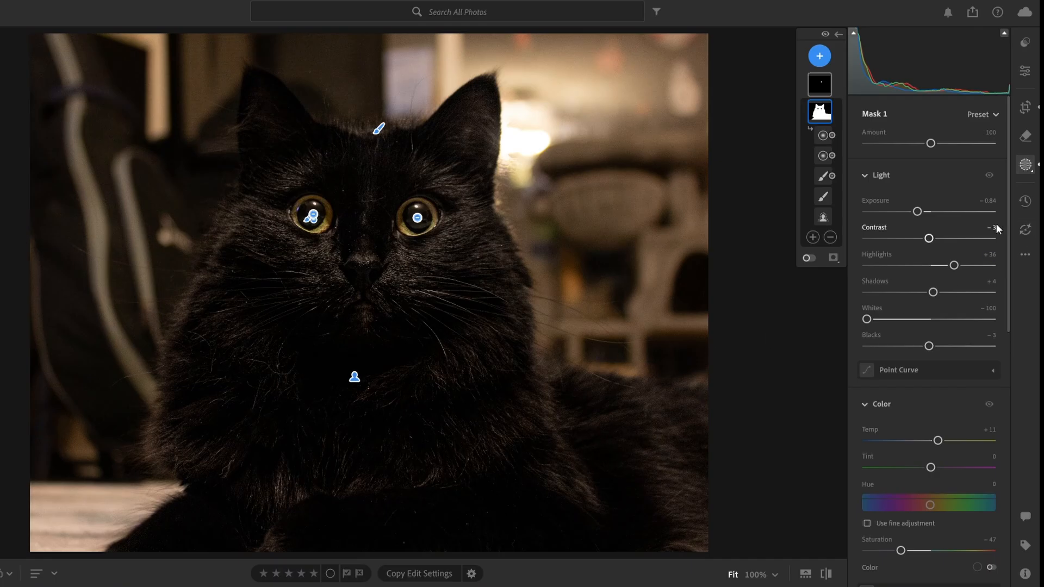
- Compare the edited cat photo with the original, then return to the edited version
{"action": "left_click", "coordinate": [1025, 255]}
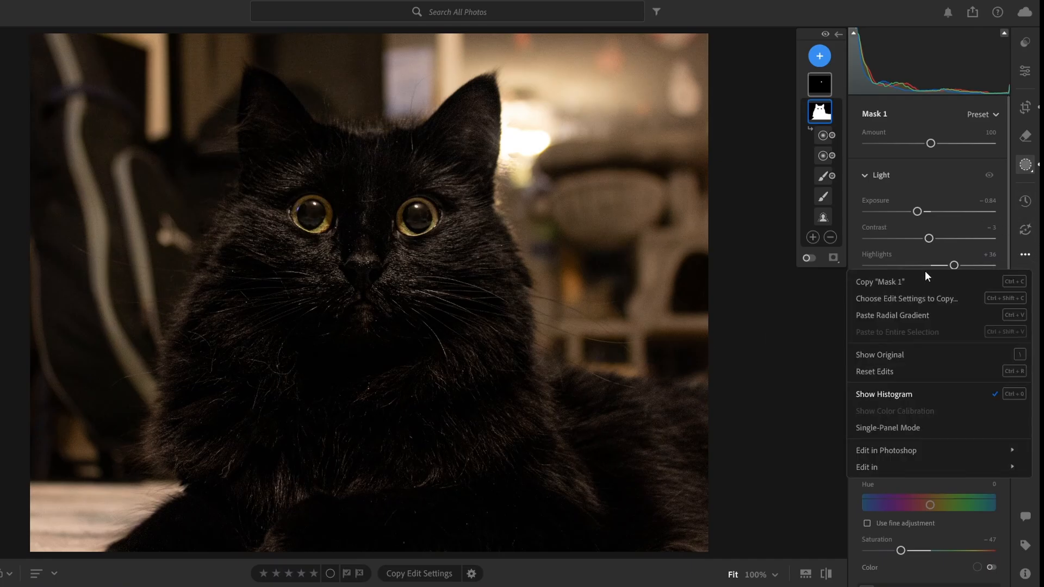
{"action": "left_click", "coordinate": [906, 354]}
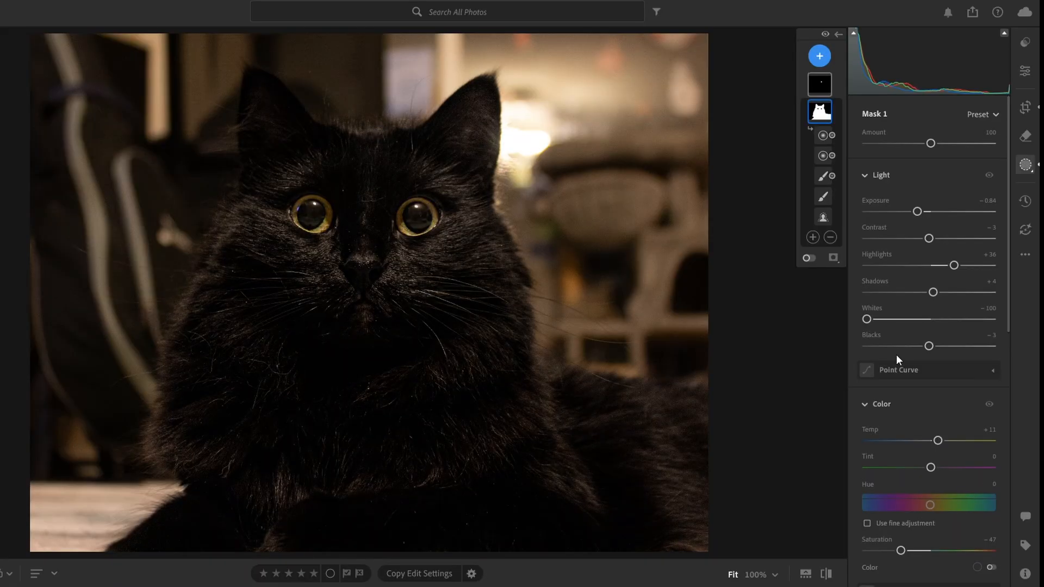
{"action": "left_click", "coordinate": [1022, 255]}
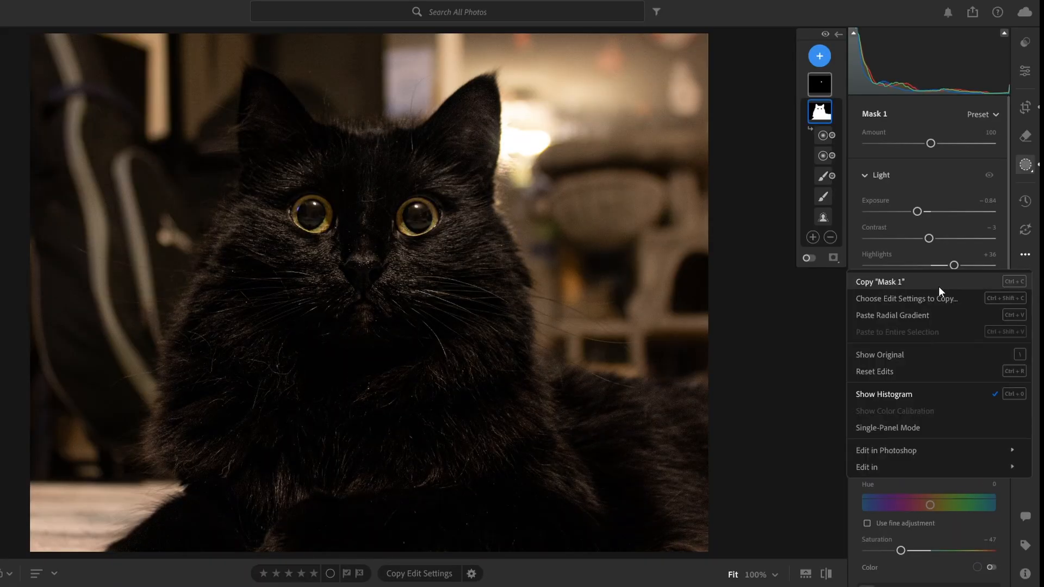
{"action": "left_click", "coordinate": [892, 353]}
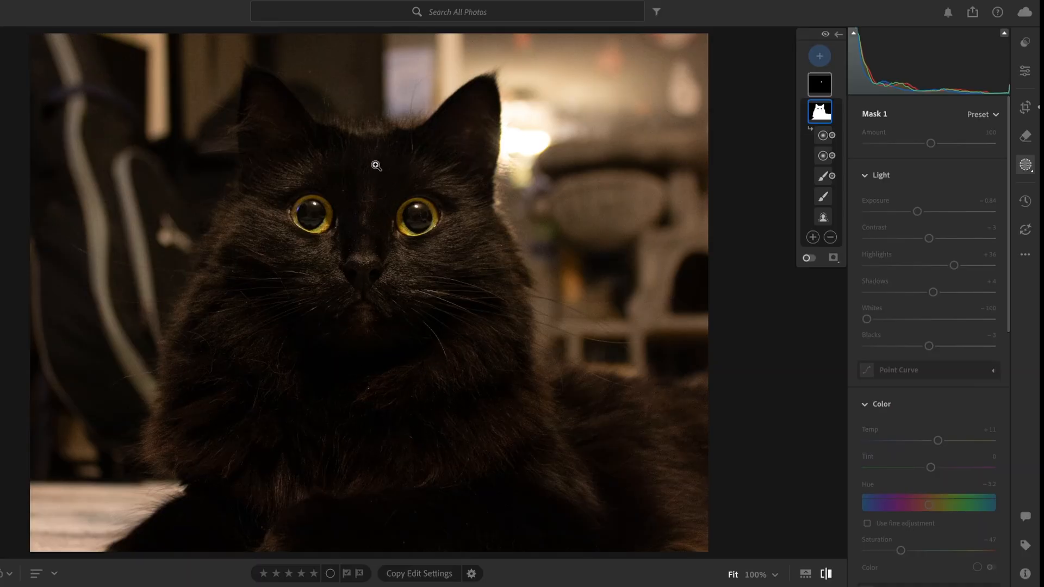
{"action": "left_click", "coordinate": [1024, 253]}
{"action": "left_click", "coordinate": [911, 357]}
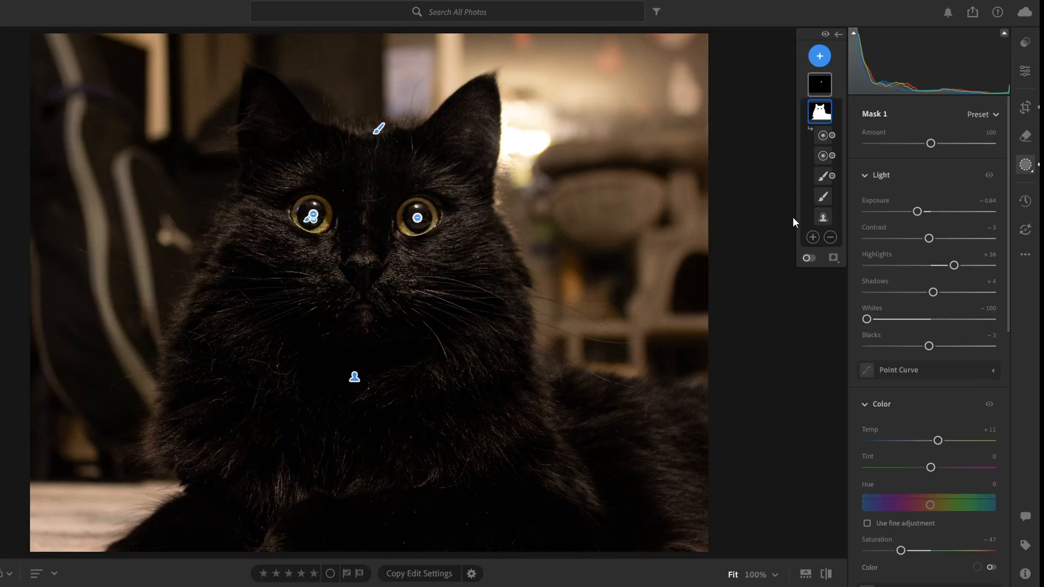
- Enable Remove Chromatic Aberration and Lens Corrections in the cat photo's overall edit settings
{"action": "left_click", "coordinate": [1023, 71]}
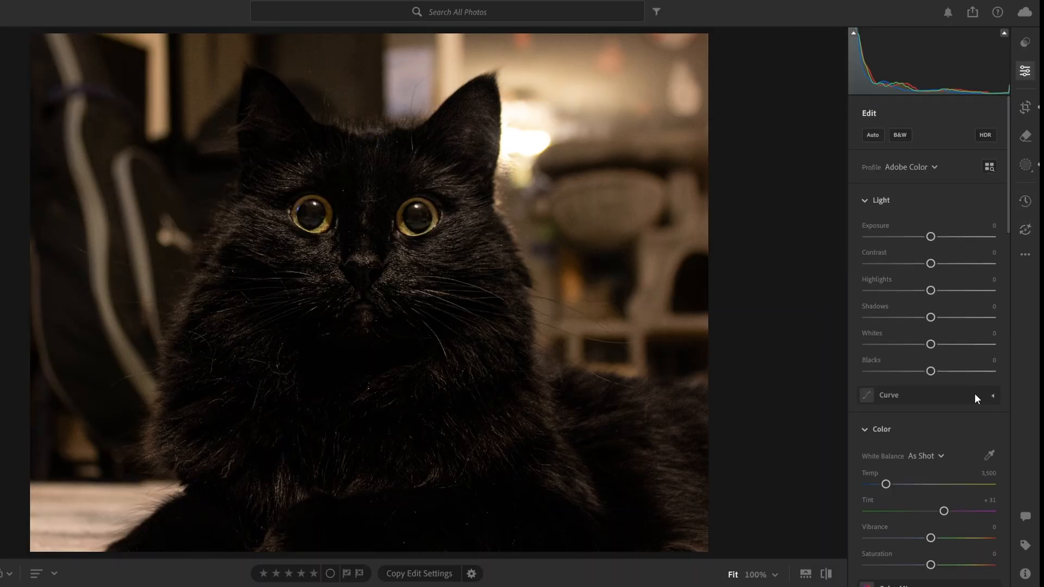
{"action": "scroll", "coordinate": [892, 437], "scroll_direction": "down", "scroll_amount": 10}
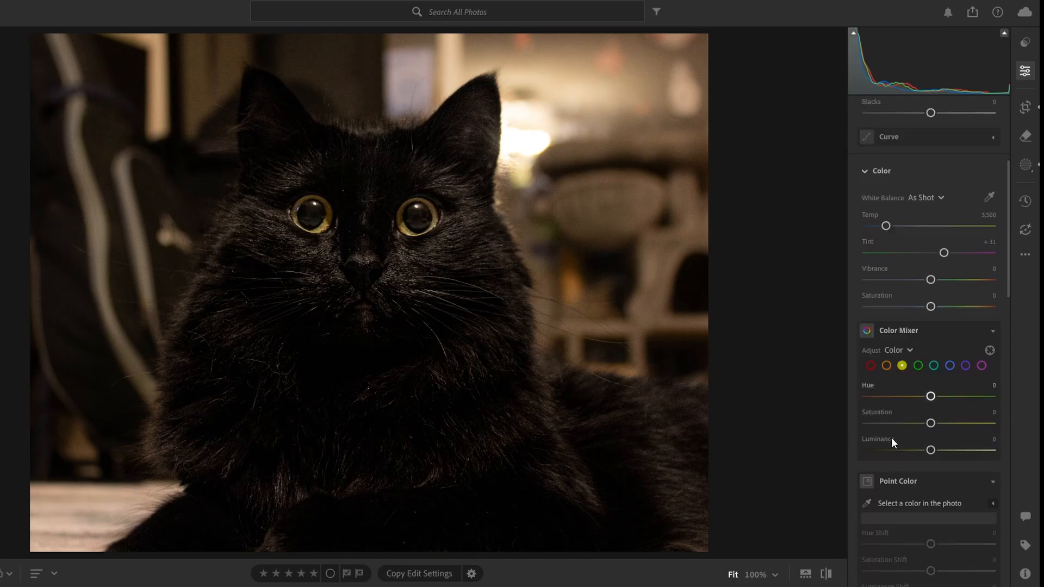
{"action": "scroll", "coordinate": [914, 439], "scroll_direction": "down", "scroll_amount": 4}
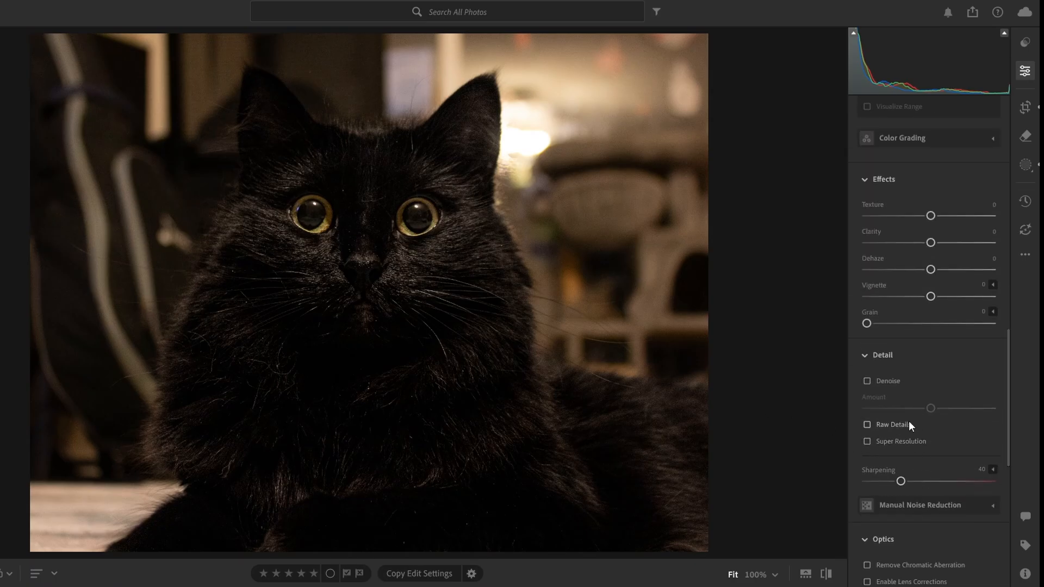
{"action": "scroll", "coordinate": [938, 435], "scroll_direction": "down", "scroll_amount": 5}
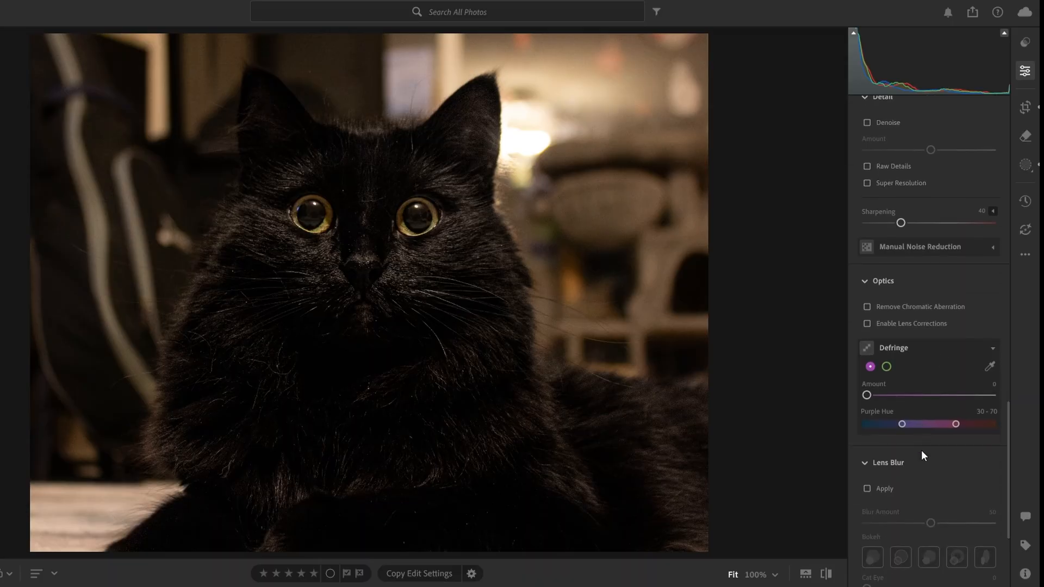
{"action": "left_click", "coordinate": [866, 308]}
{"action": "left_click", "coordinate": [868, 323]}
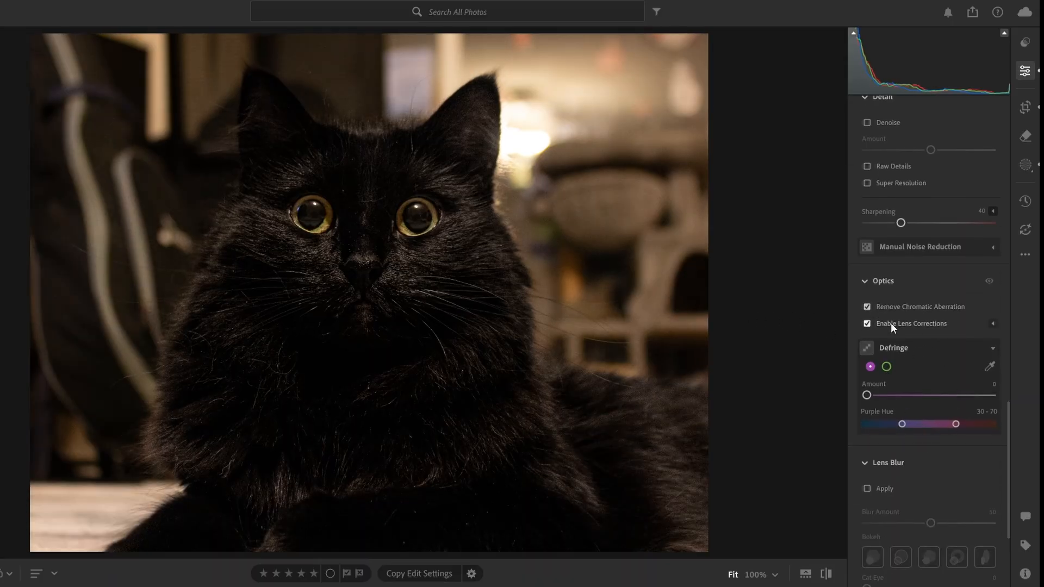
{"action": "mouse_move", "coordinate": [945, 331]}
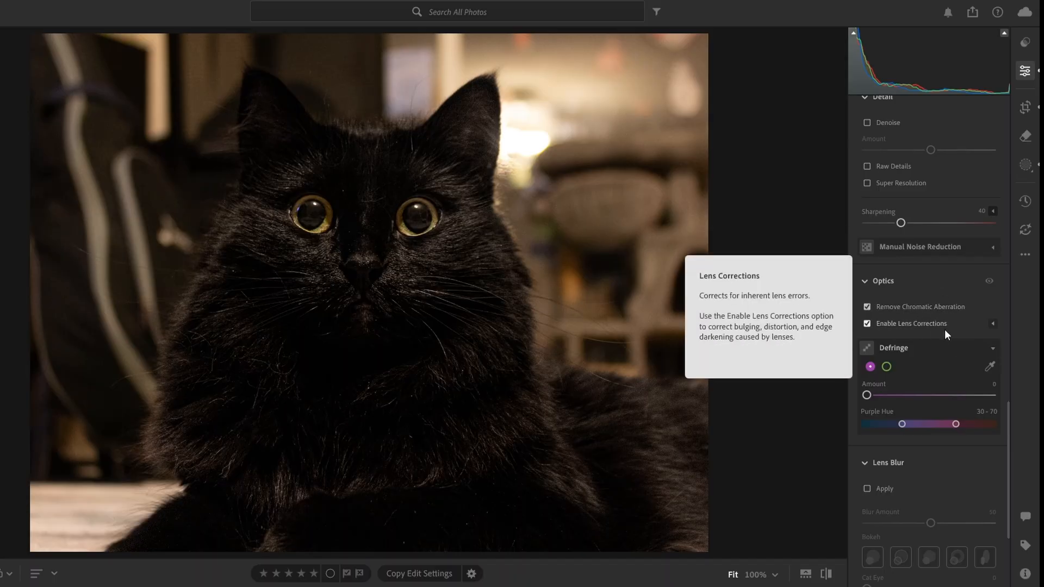
- Apply Lens Blur to the cat photo and pull in the far limit of its focus range
{"action": "scroll", "coordinate": [935, 419], "scroll_direction": "down", "scroll_amount": 3}
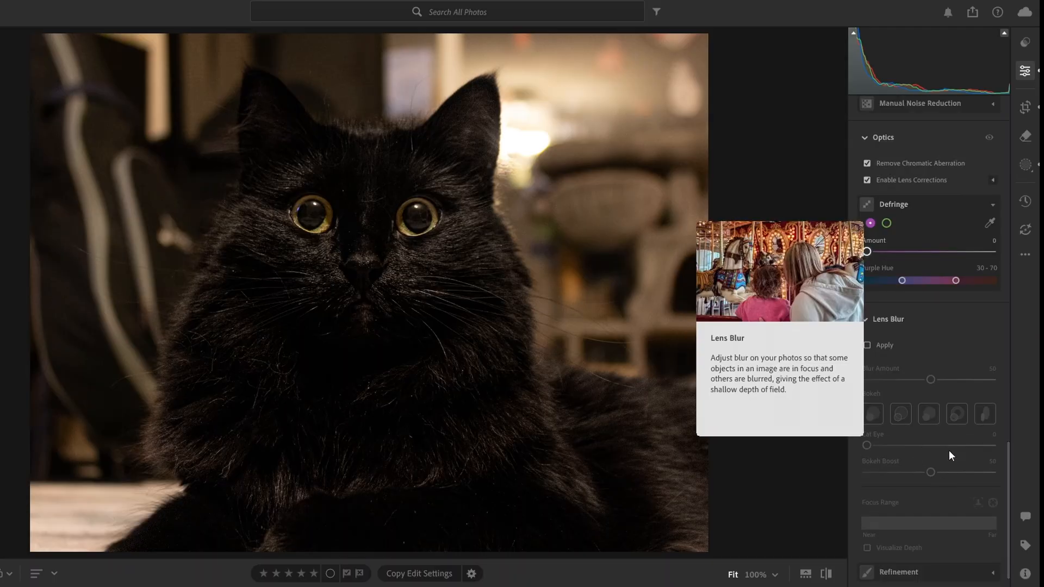
{"action": "left_click", "coordinate": [878, 346]}
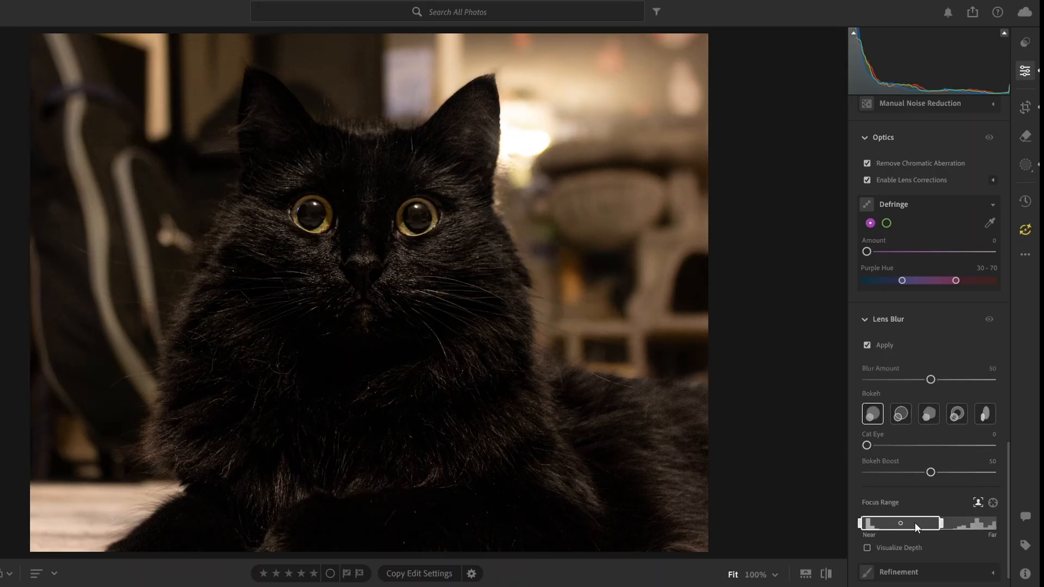
{"action": "left_click_drag", "start_coordinate": [941, 523], "coordinate": [917, 525]}
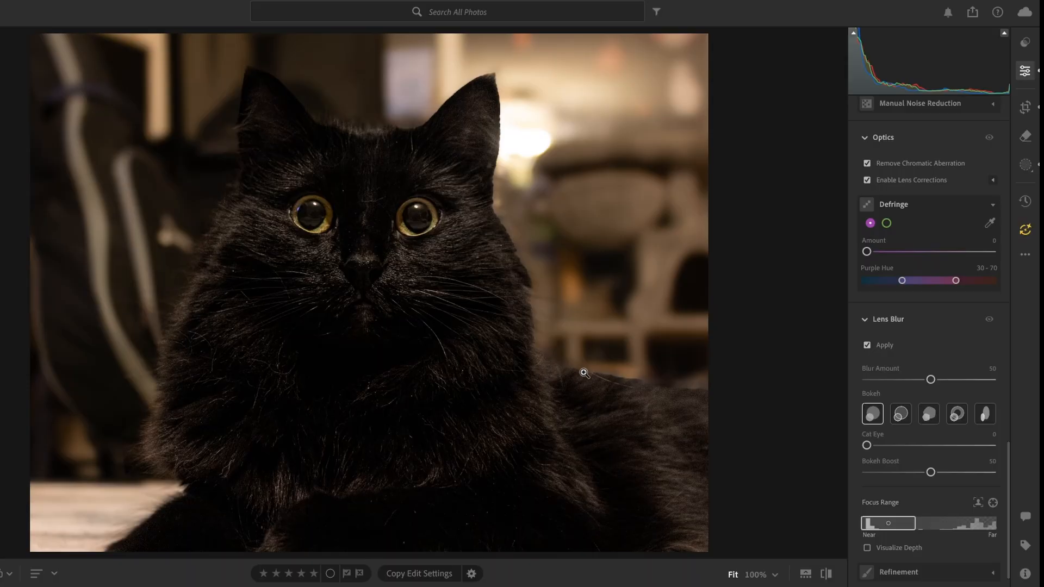
- Extend the Lens Blur focus range in stages from the near end to about three-quarters of the depth scale
{"action": "left_click_drag", "start_coordinate": [918, 523], "coordinate": [922, 522]}
{"action": "left_click_drag", "start_coordinate": [919, 527], "coordinate": [926, 521]}
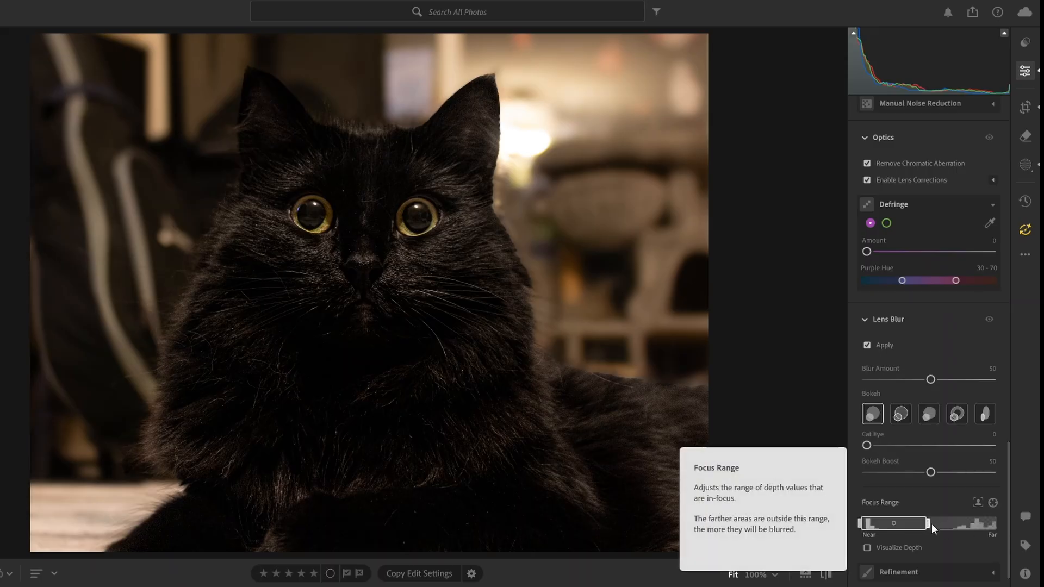
{"action": "left_click_drag", "start_coordinate": [929, 523], "coordinate": [941, 524]}
{"action": "left_click_drag", "start_coordinate": [896, 527], "coordinate": [898, 526]}
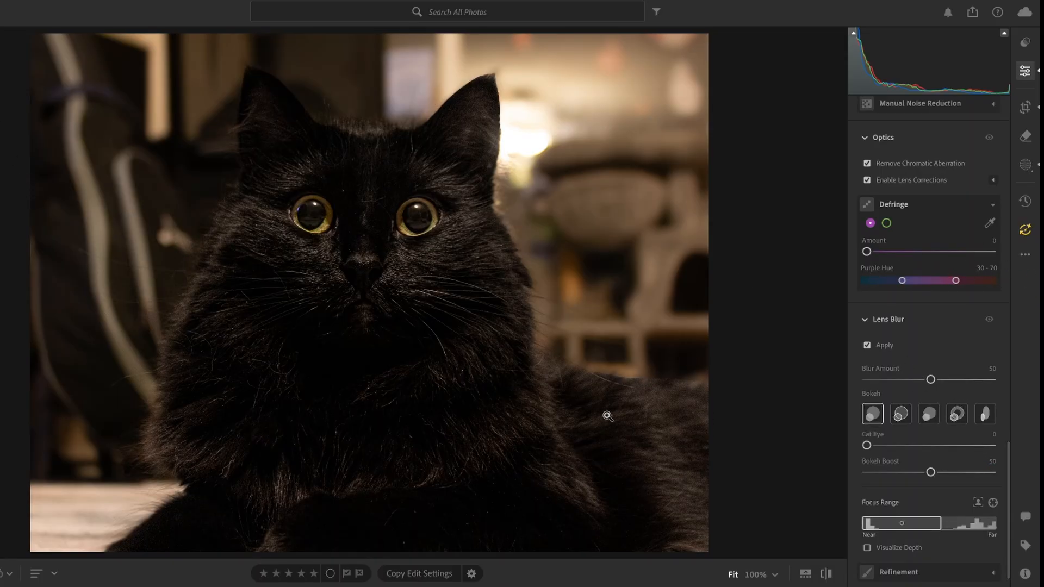
{"action": "left_click_drag", "start_coordinate": [941, 523], "coordinate": [968, 524]}
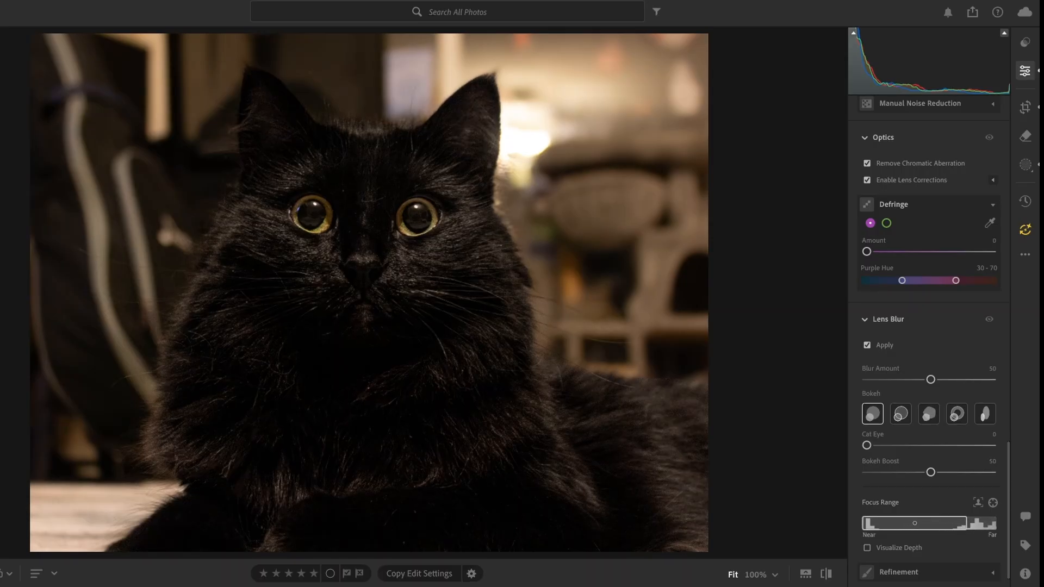